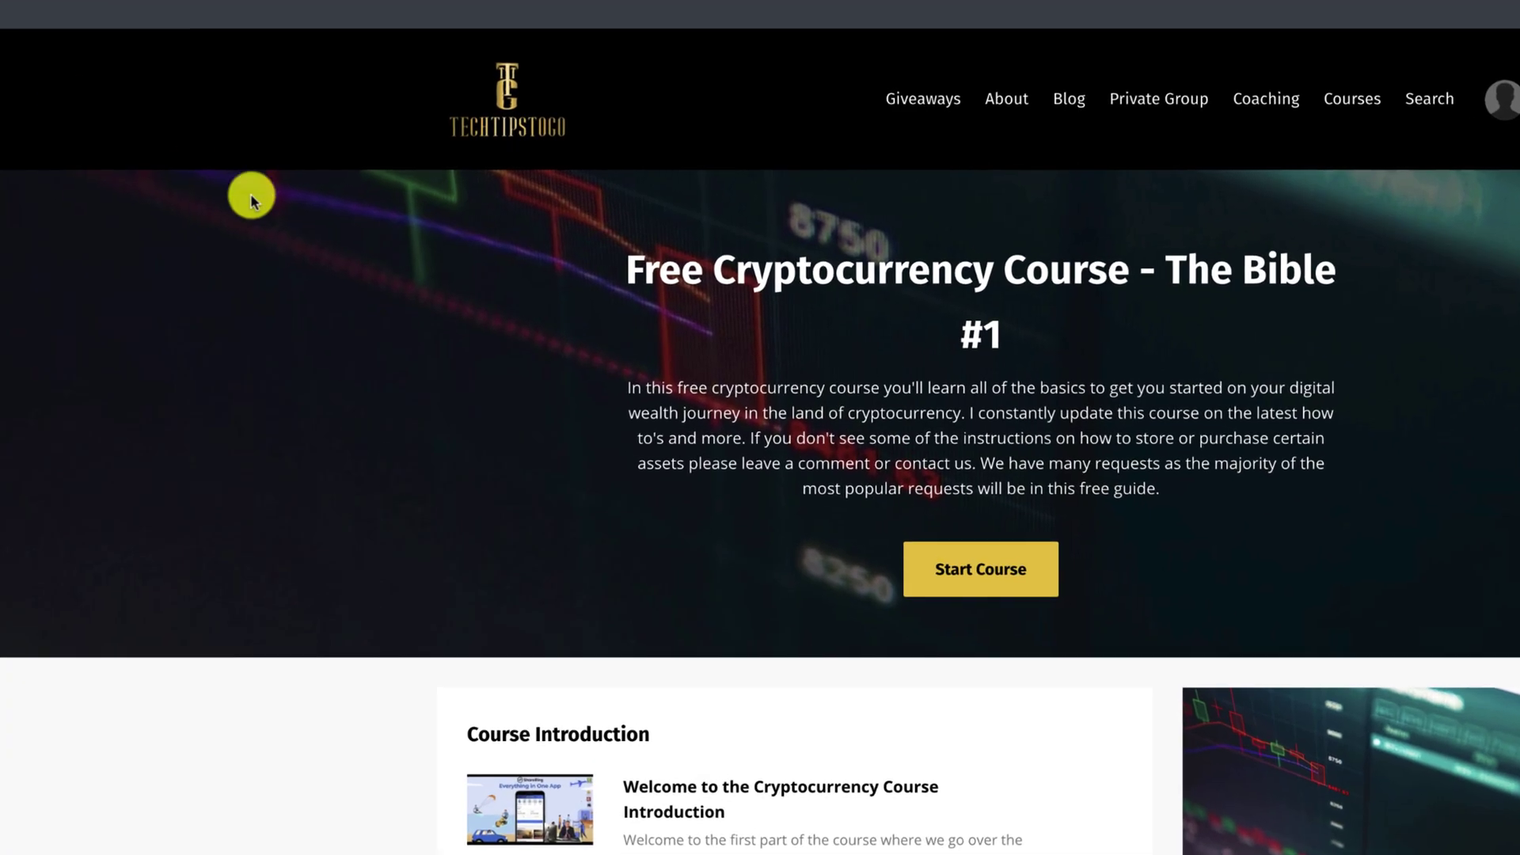
Step: Scroll through every lesson section and highlight the Hidden Gems heading at the bottom
scroll(264, 196, "down", 3)
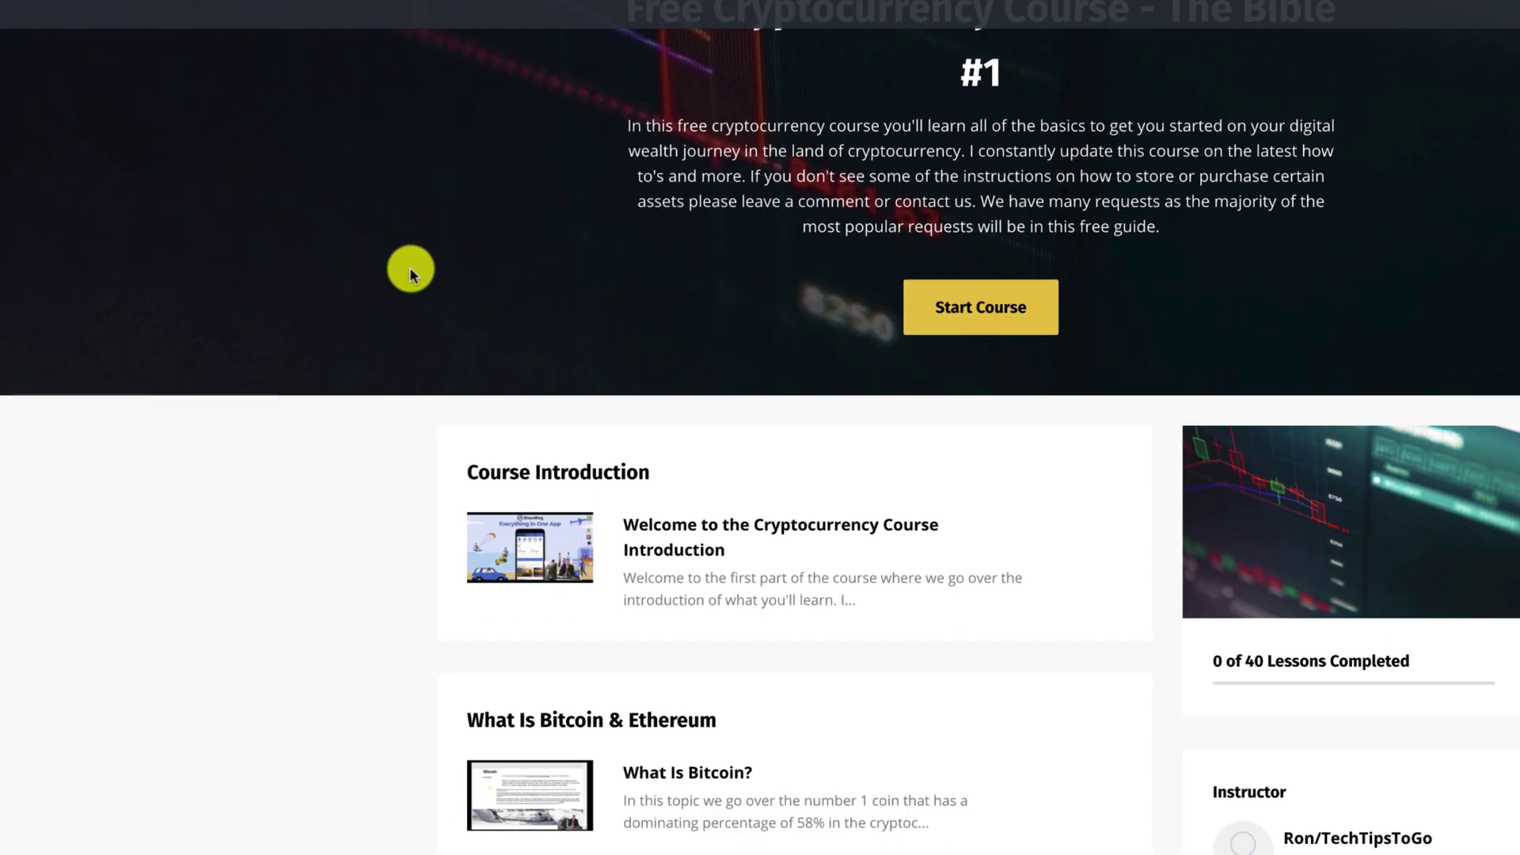
scroll(410, 268, "down", 5)
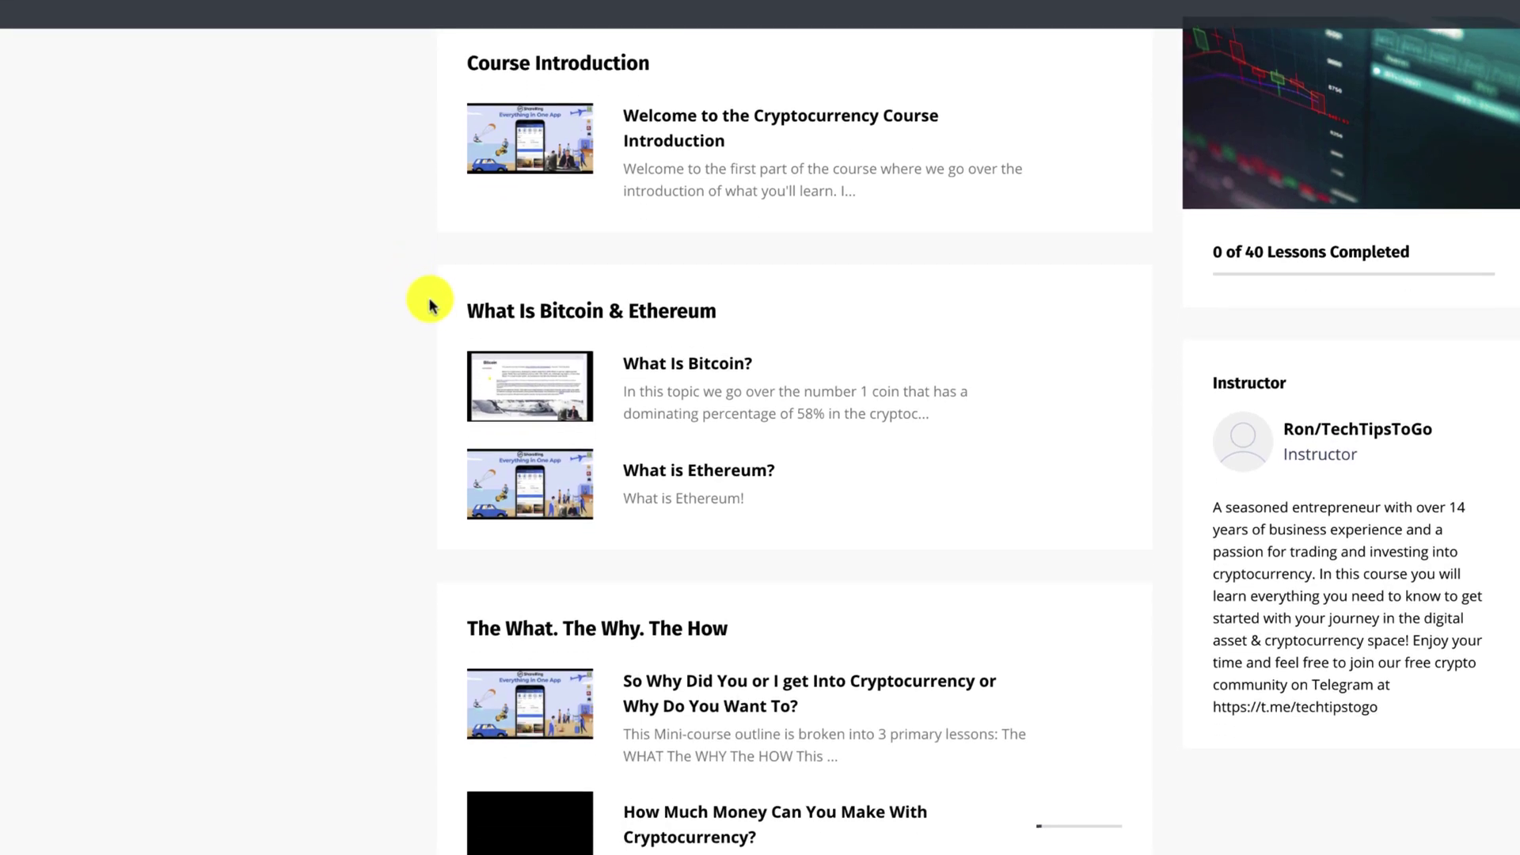
scroll(610, 374, "down", 4)
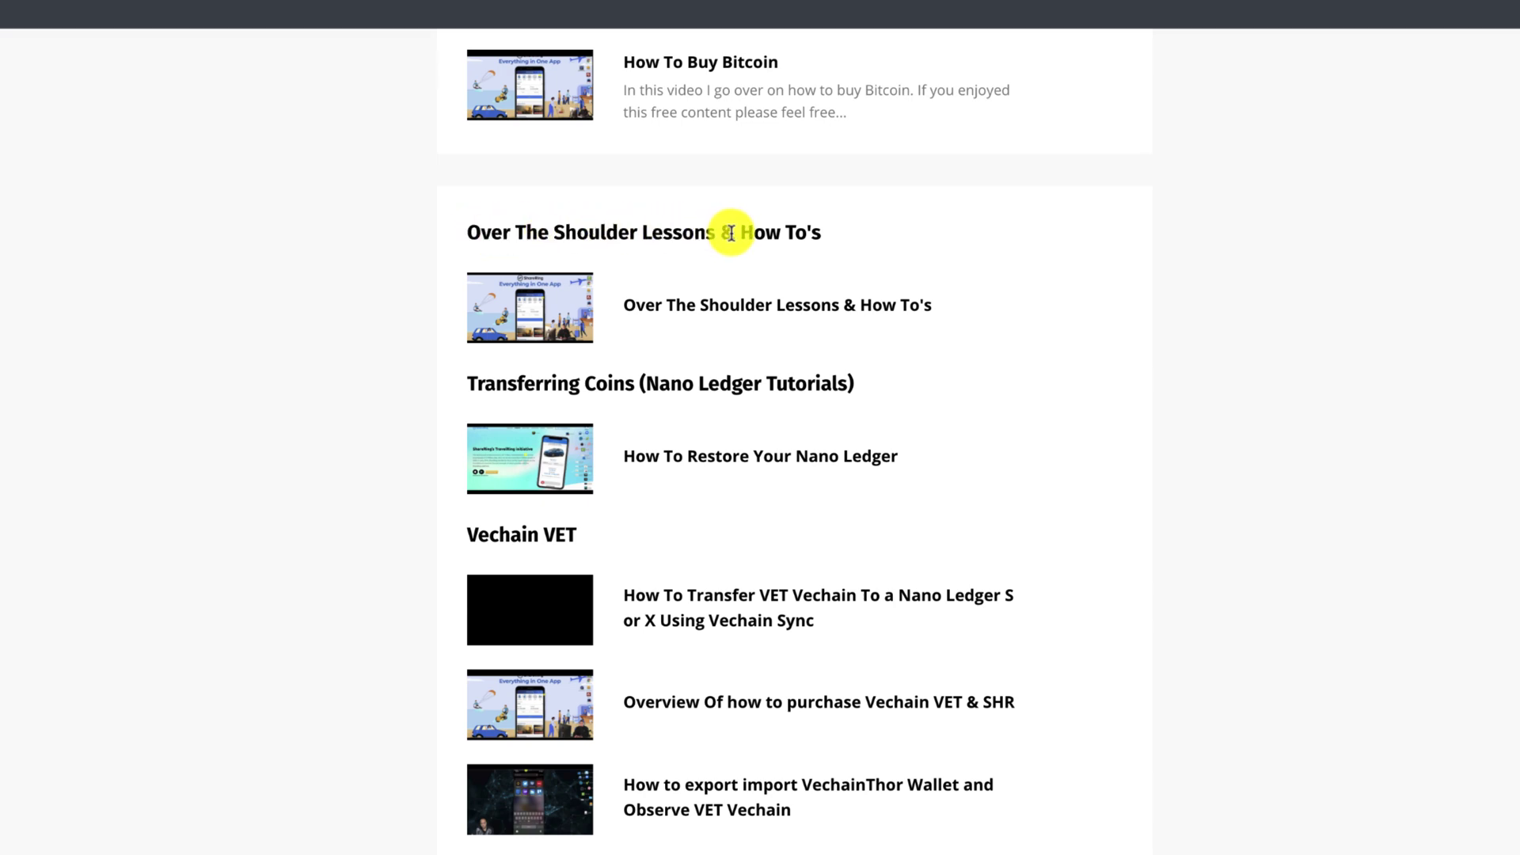
scroll(728, 236, "down", 3)
scroll(504, 273, "down", 7)
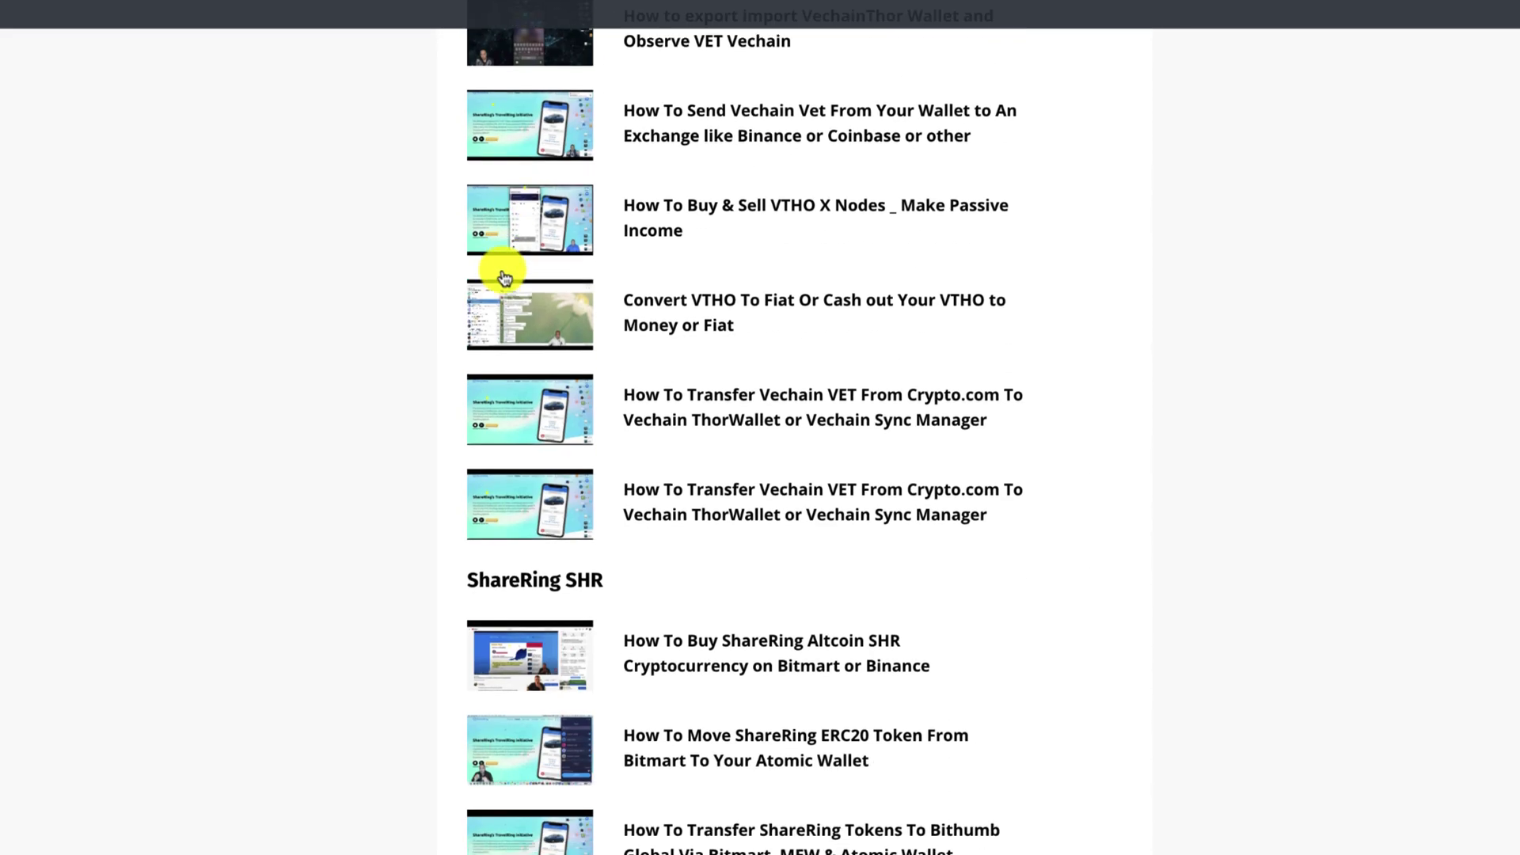
scroll(503, 276, "down", 6)
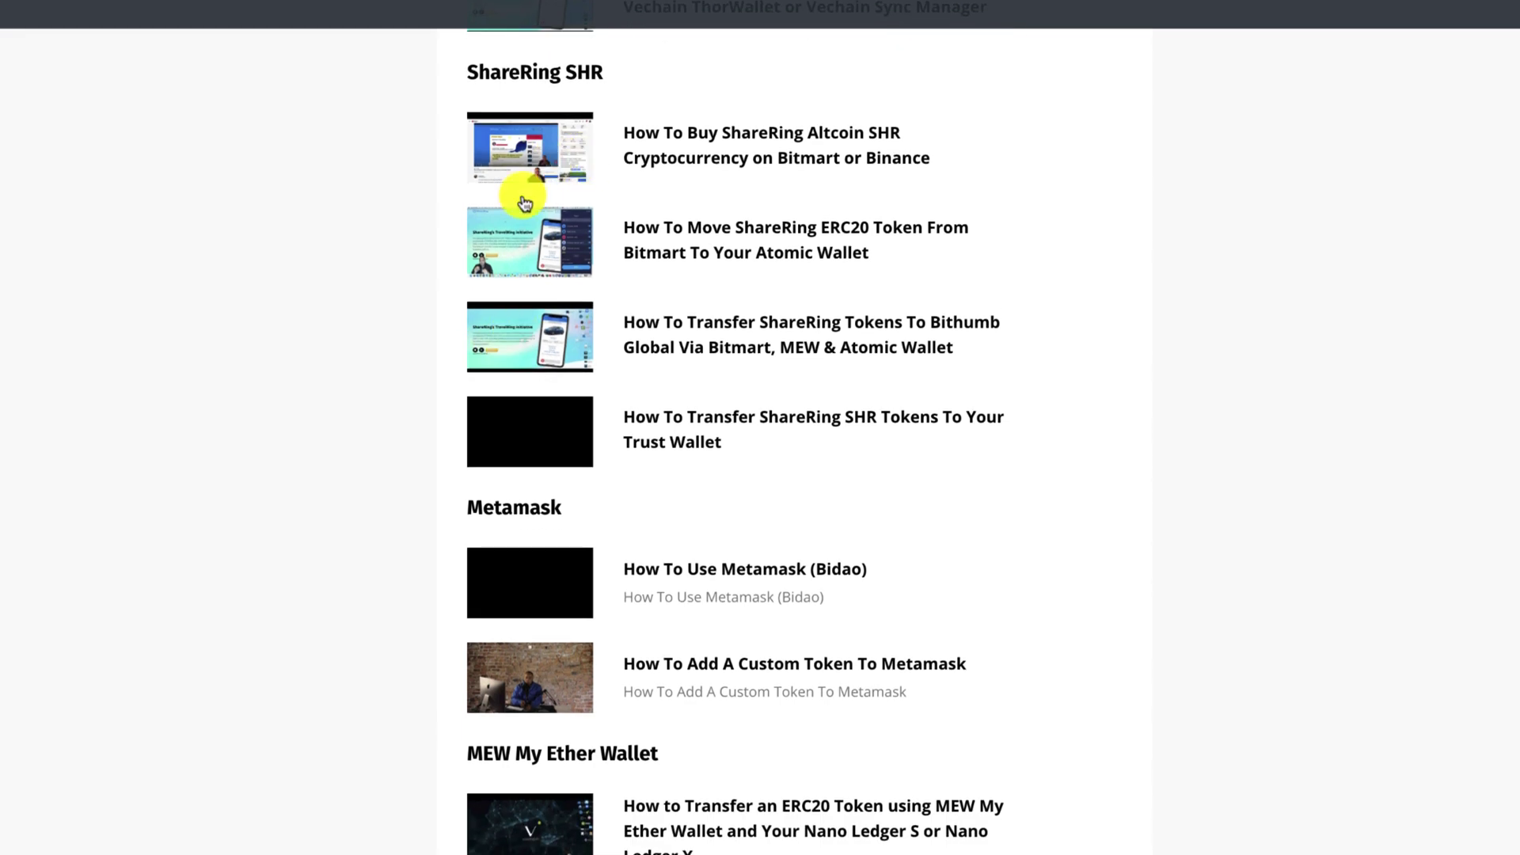
scroll(428, 518, "down", 6)
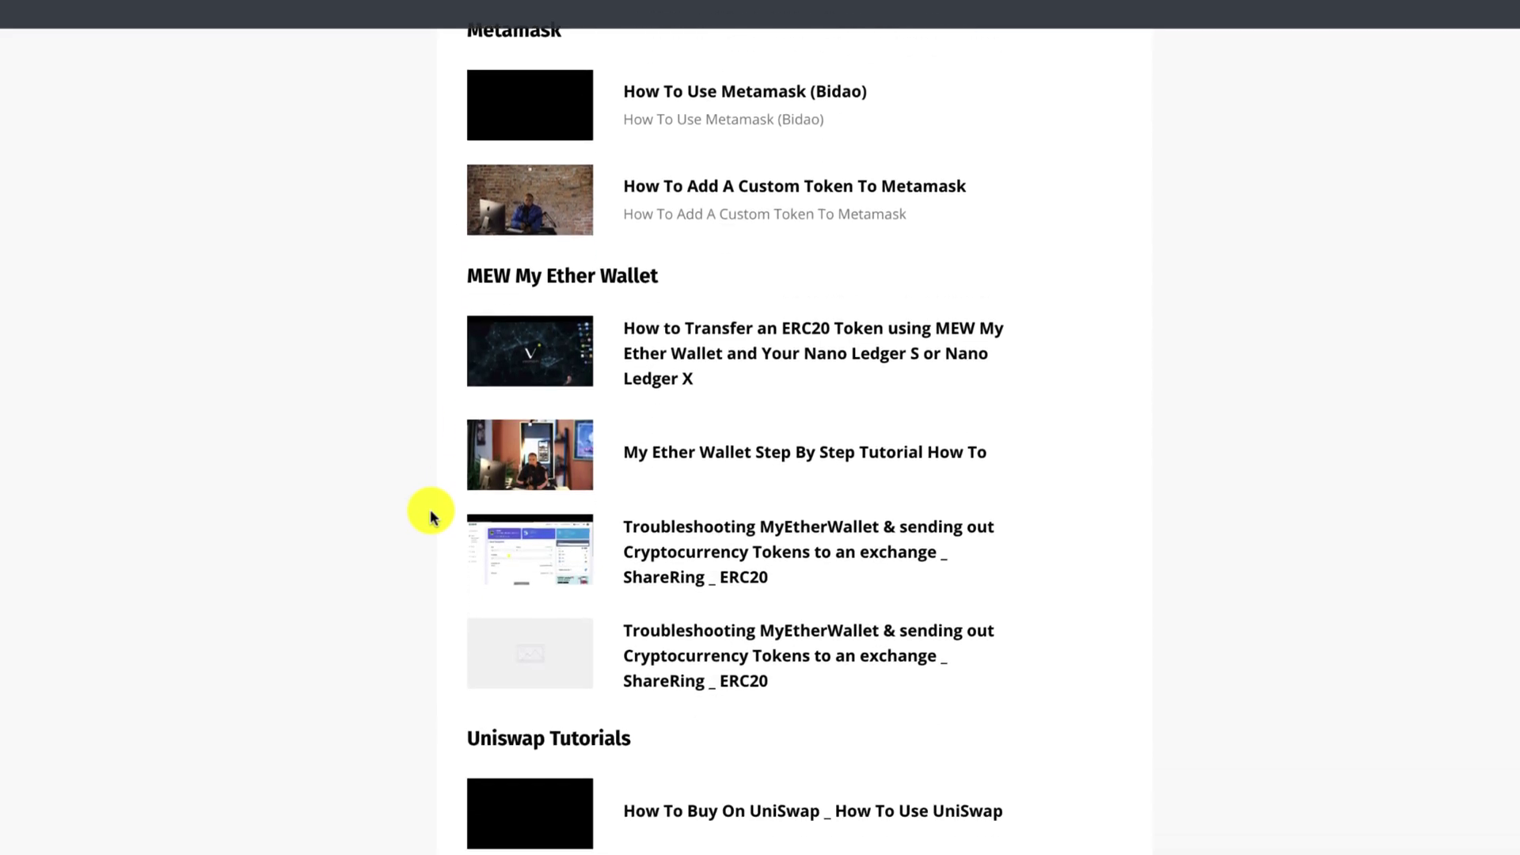
scroll(432, 516, "down", 1)
scroll(517, 680, "down", 2)
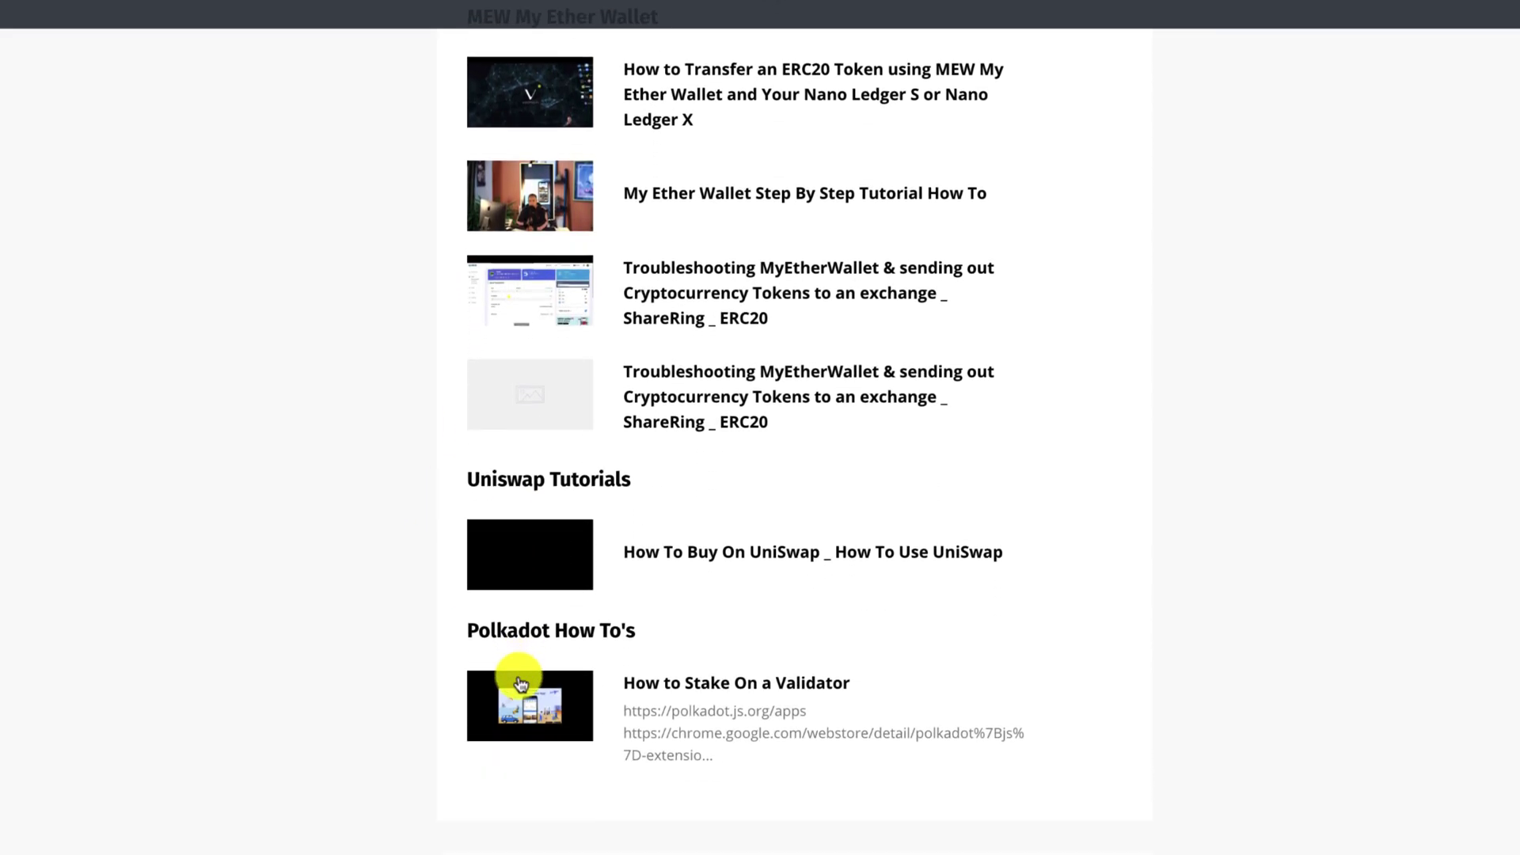
scroll(518, 682, "down", 6)
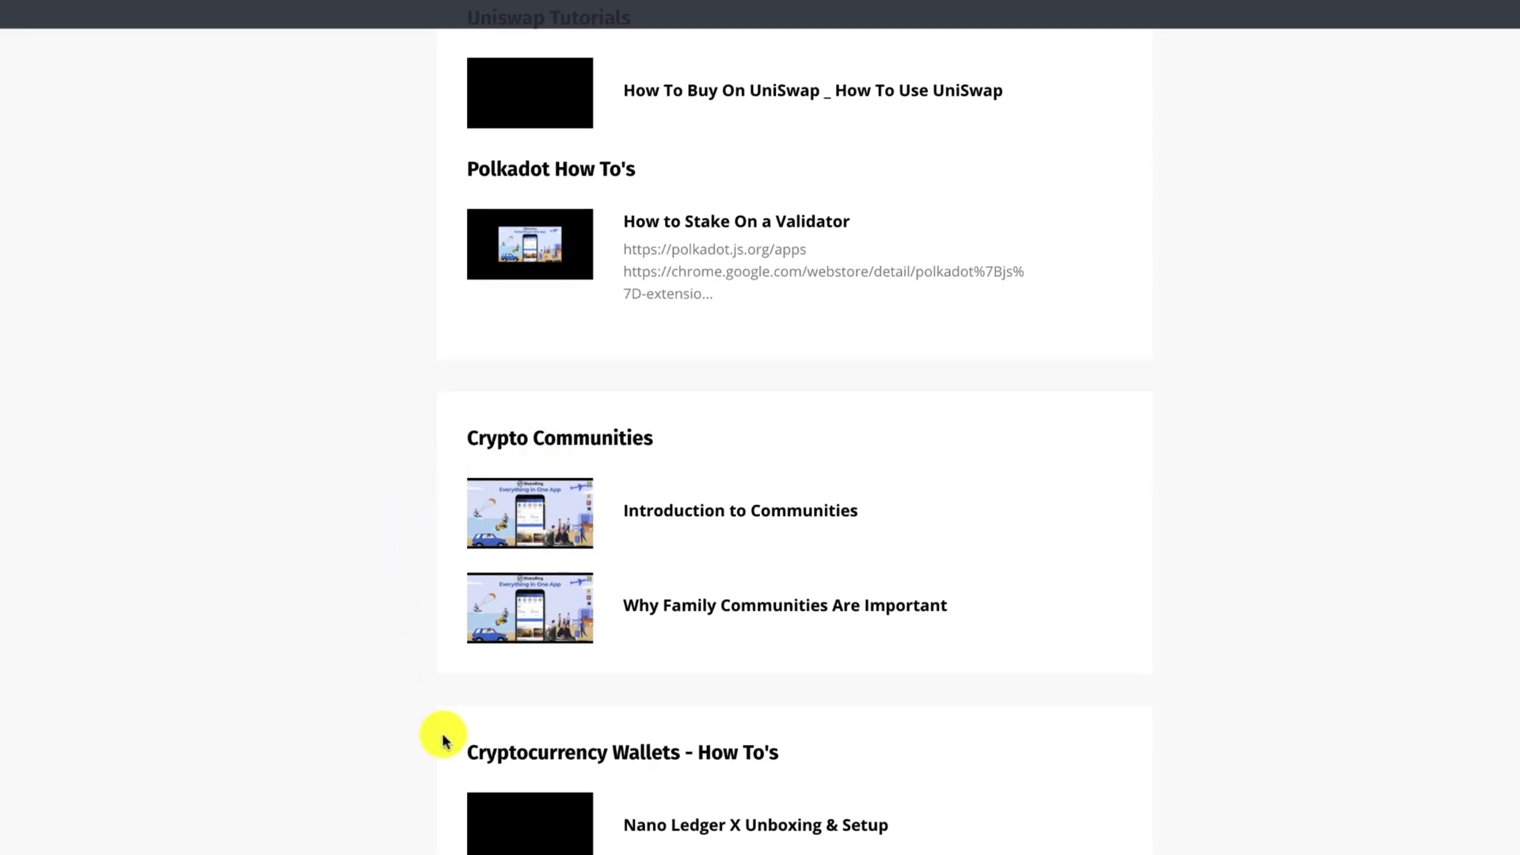
scroll(444, 736, "down", 2)
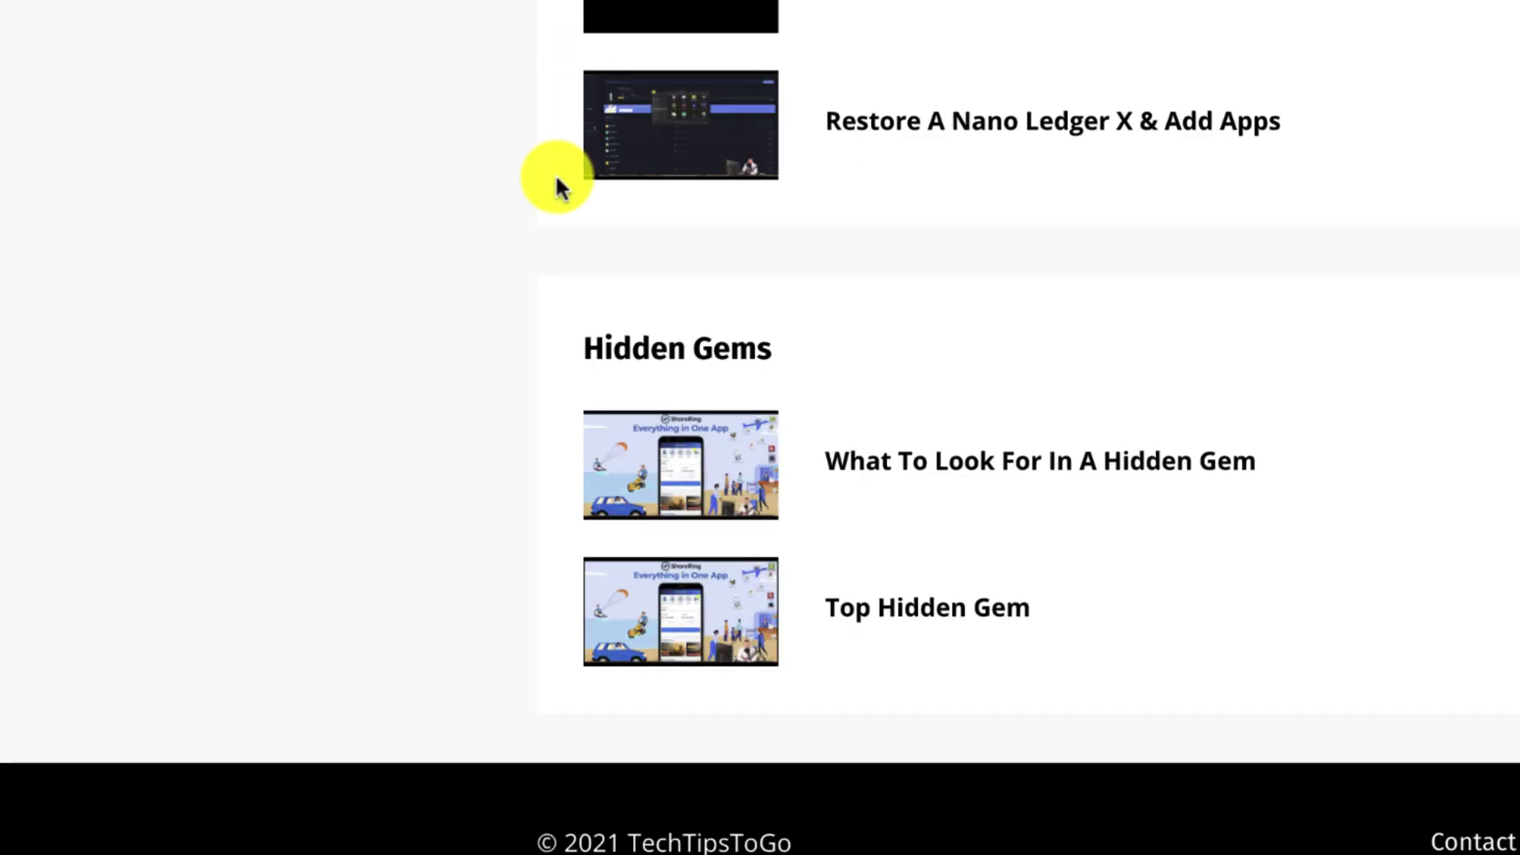
left_click_drag(591, 346, 740, 340)
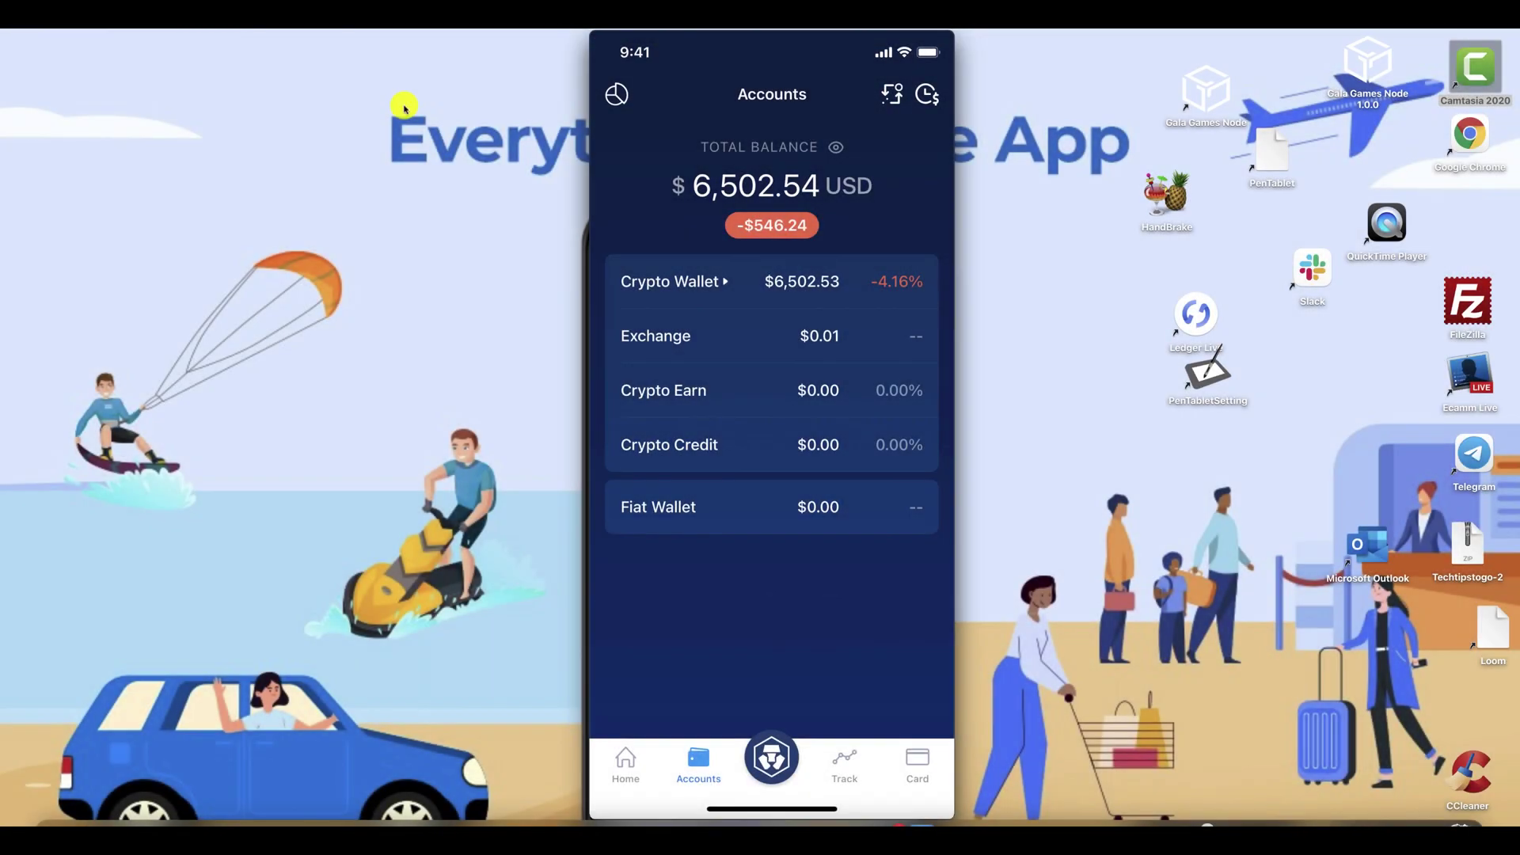
Step: Review the Crypto.com App Accounts balances totalling $6,502.54 USD
mouse_move(729, 152)
mouse_move(726, 197)
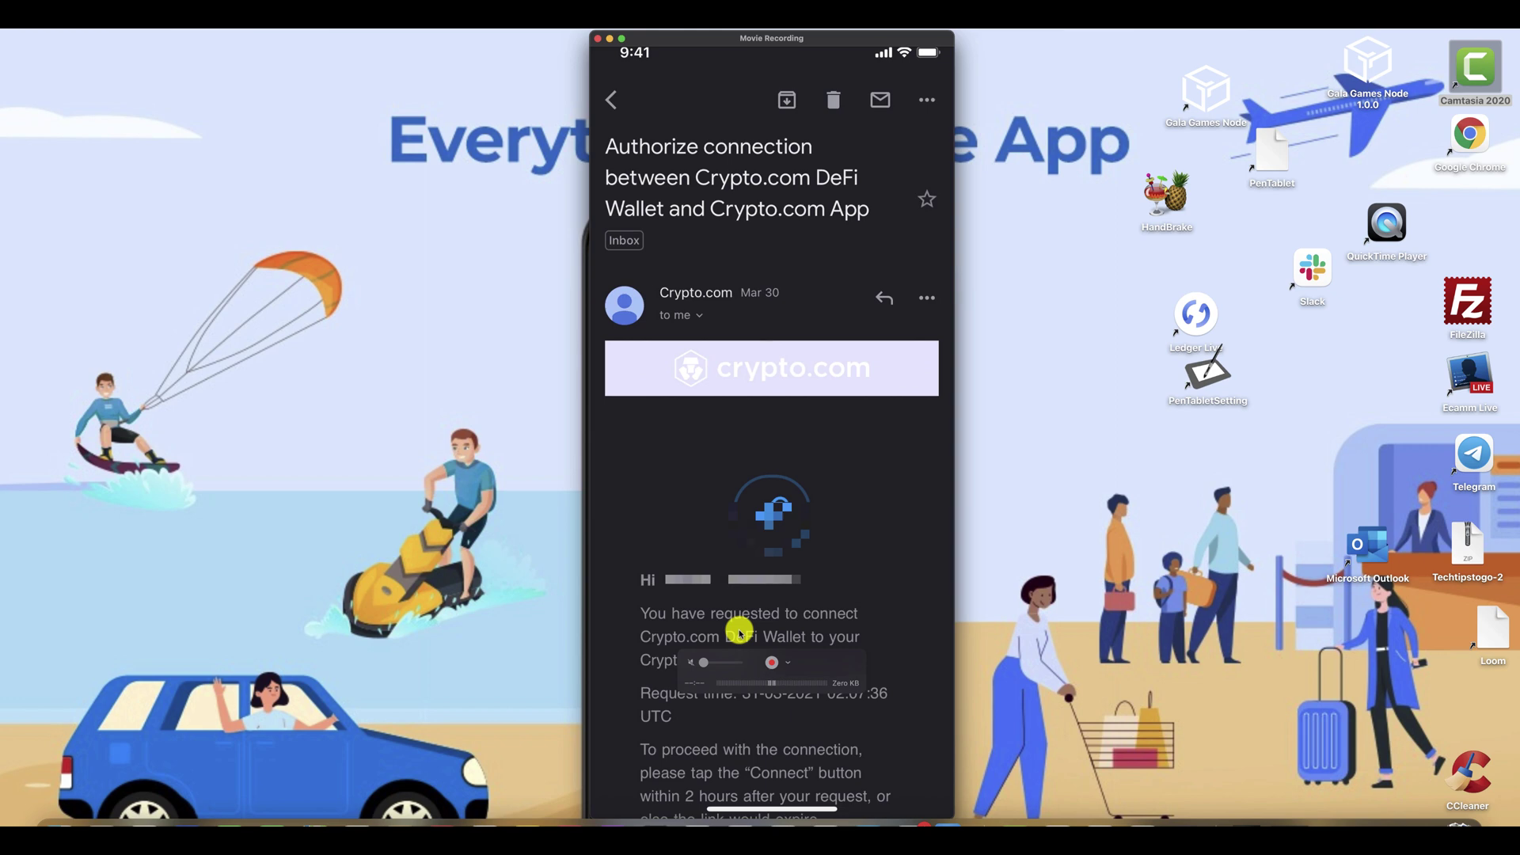
Step: Scroll through the email authorizing the DeFi Wallet and Crypto.com App connection
scroll(739, 629, "down", 5)
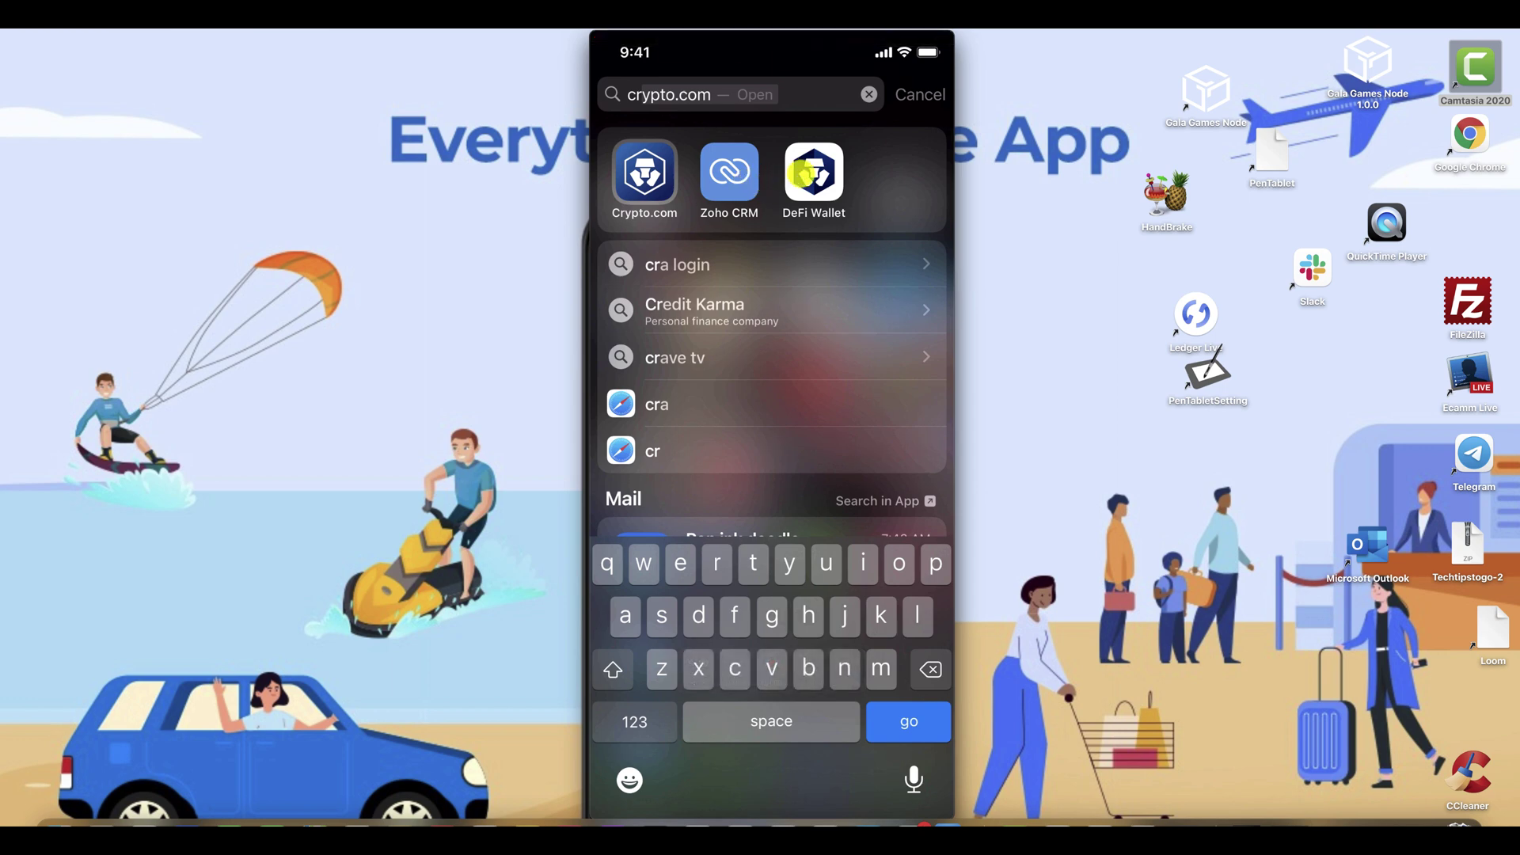
Step: Launch the DeFi Wallet holding 1726.93979991 CRO and show the DeFi Earn rates
left_click(802, 175)
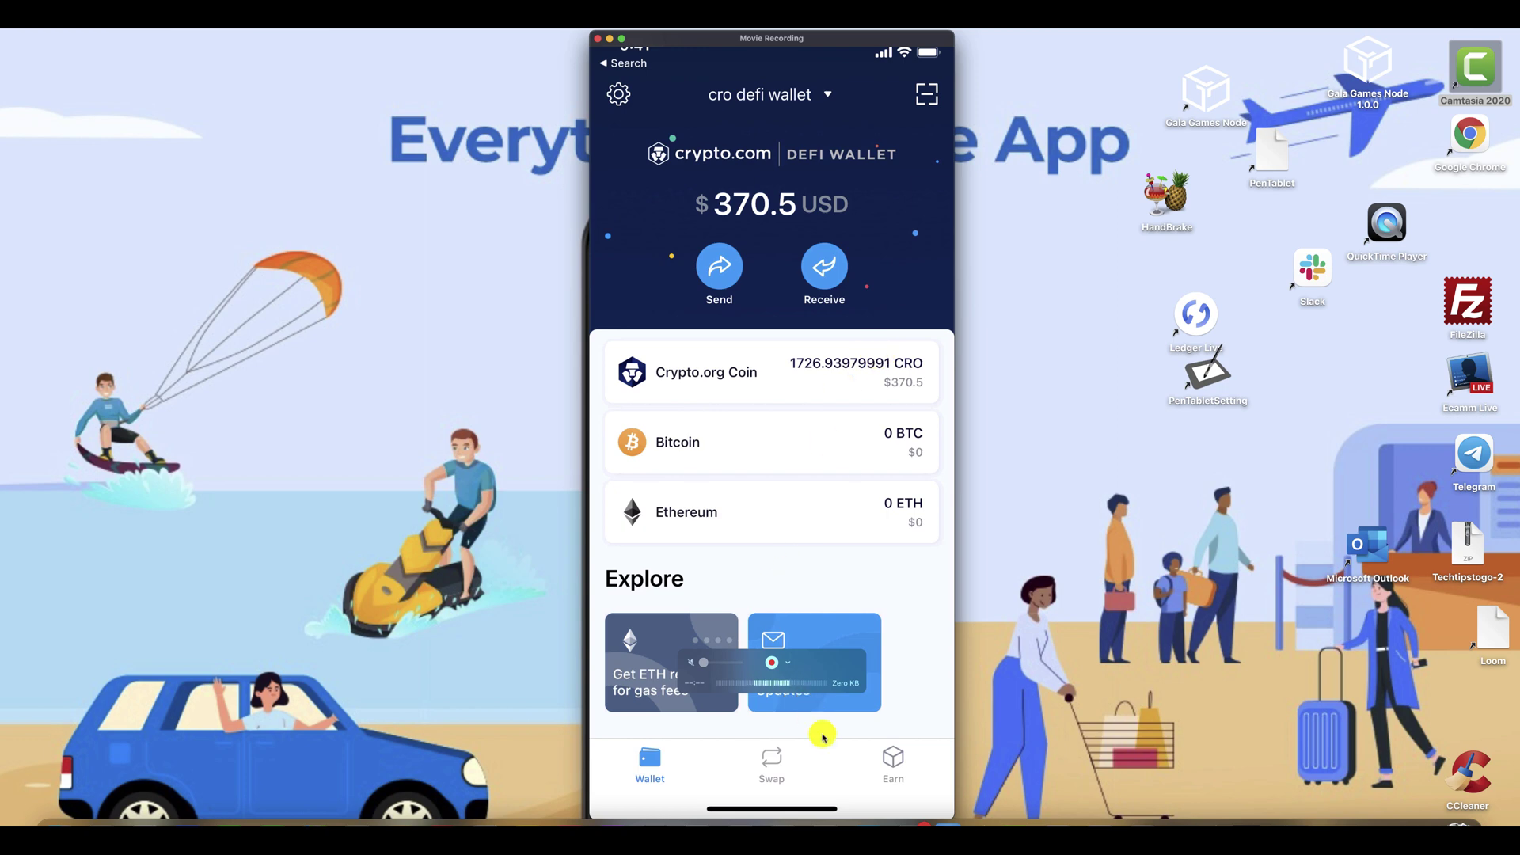
left_click(863, 748)
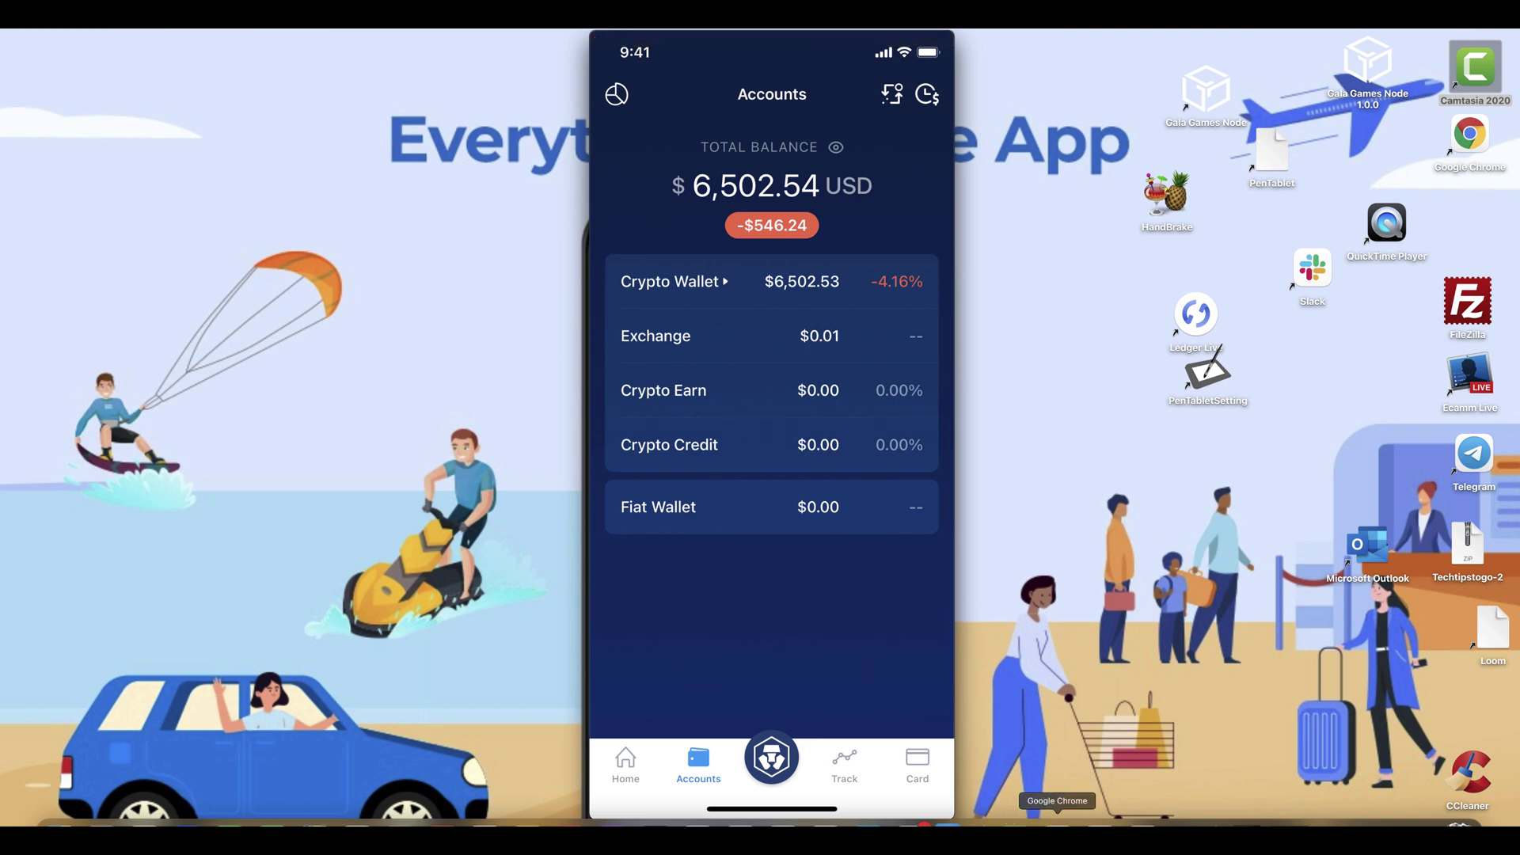
Step: Go to the Crypto.com Exchange page and log in with the verification code
left_click(1056, 822)
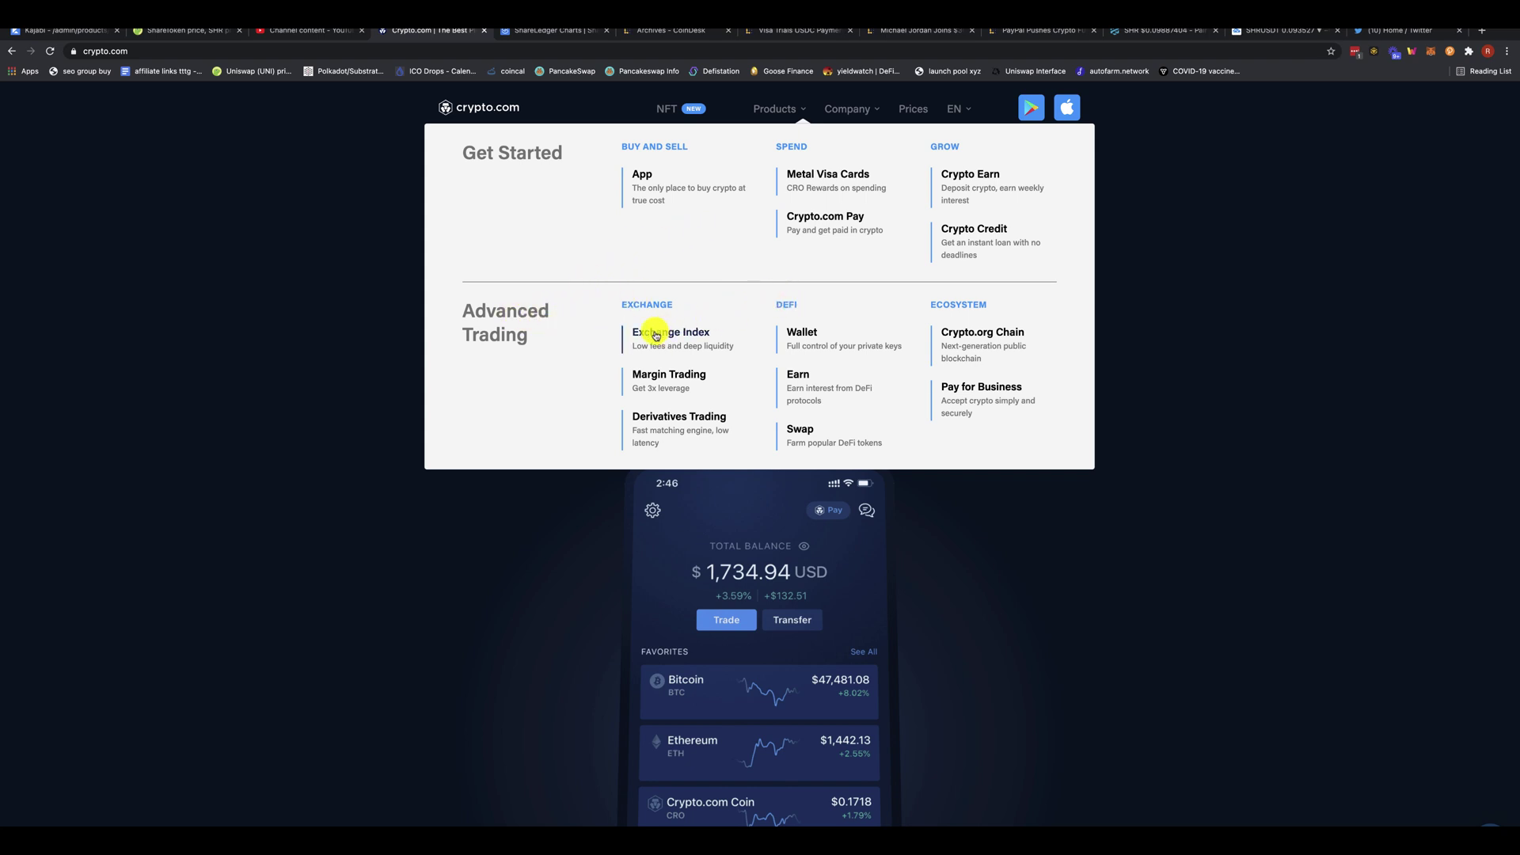
left_click(655, 336)
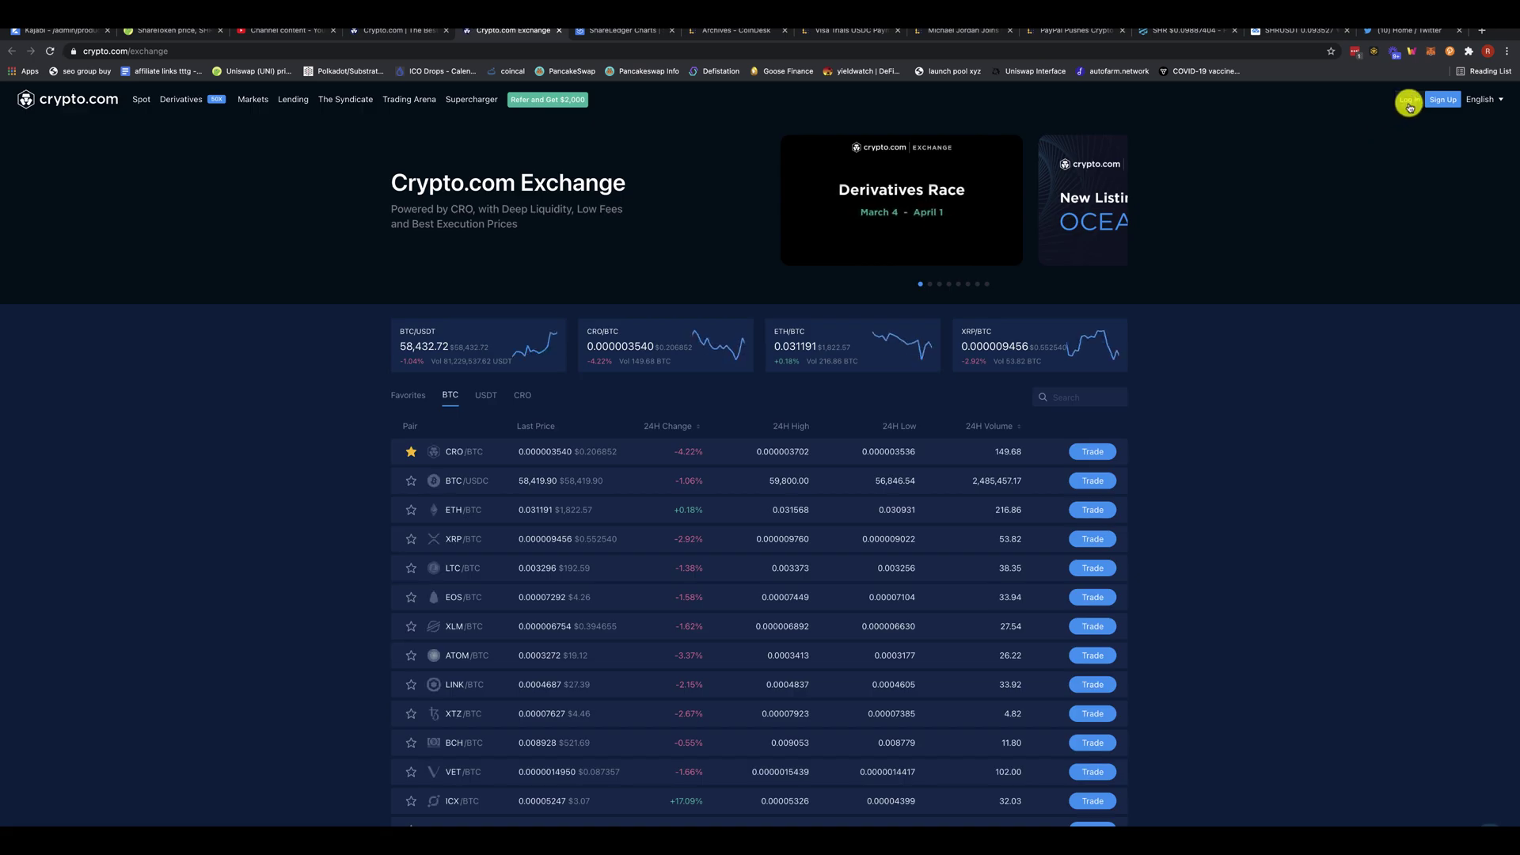
left_click(1410, 104)
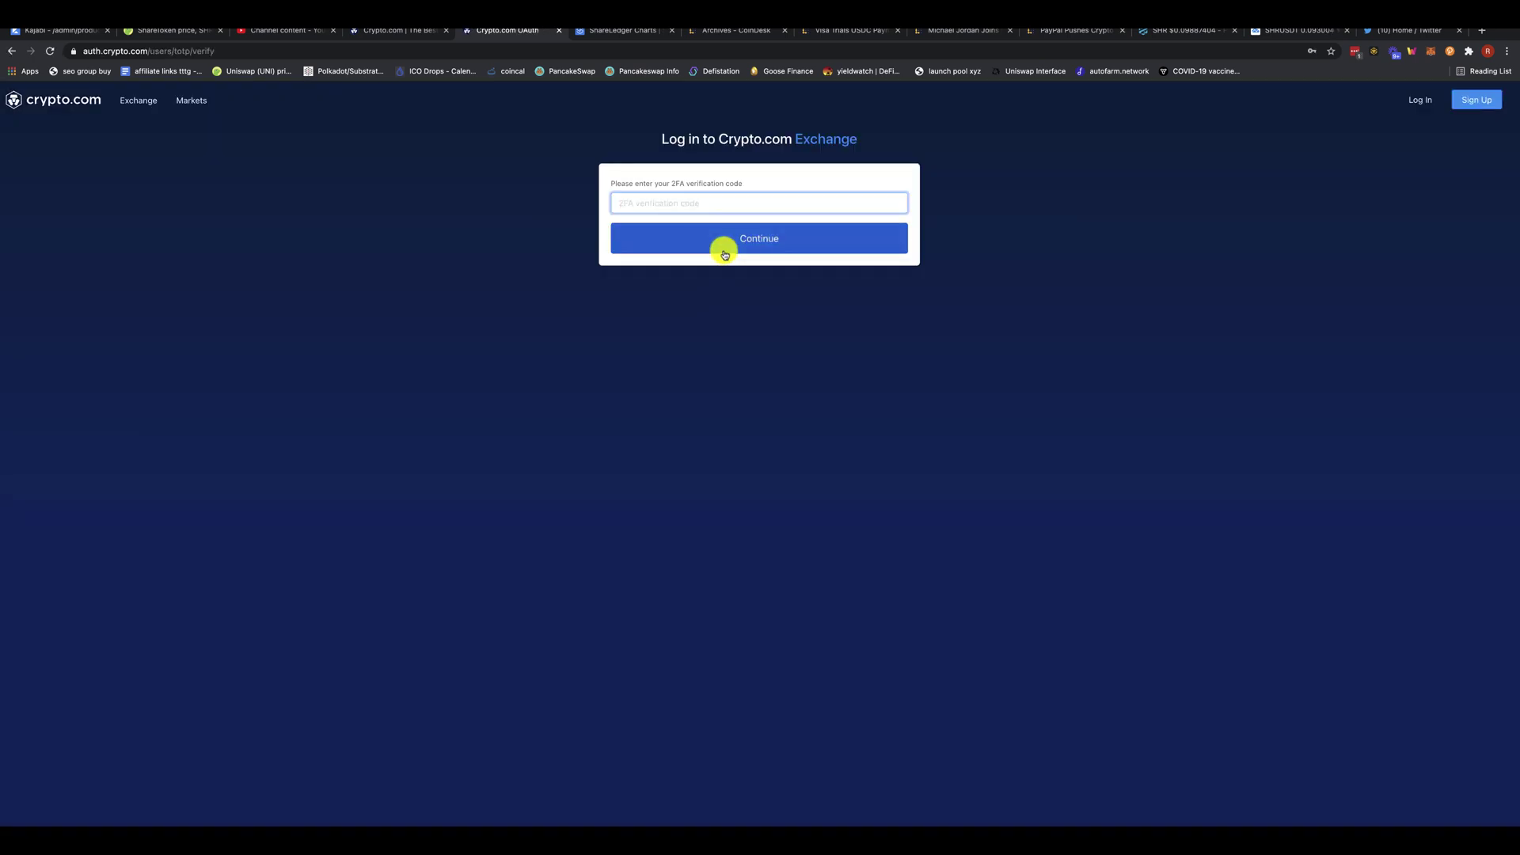
left_click(724, 250)
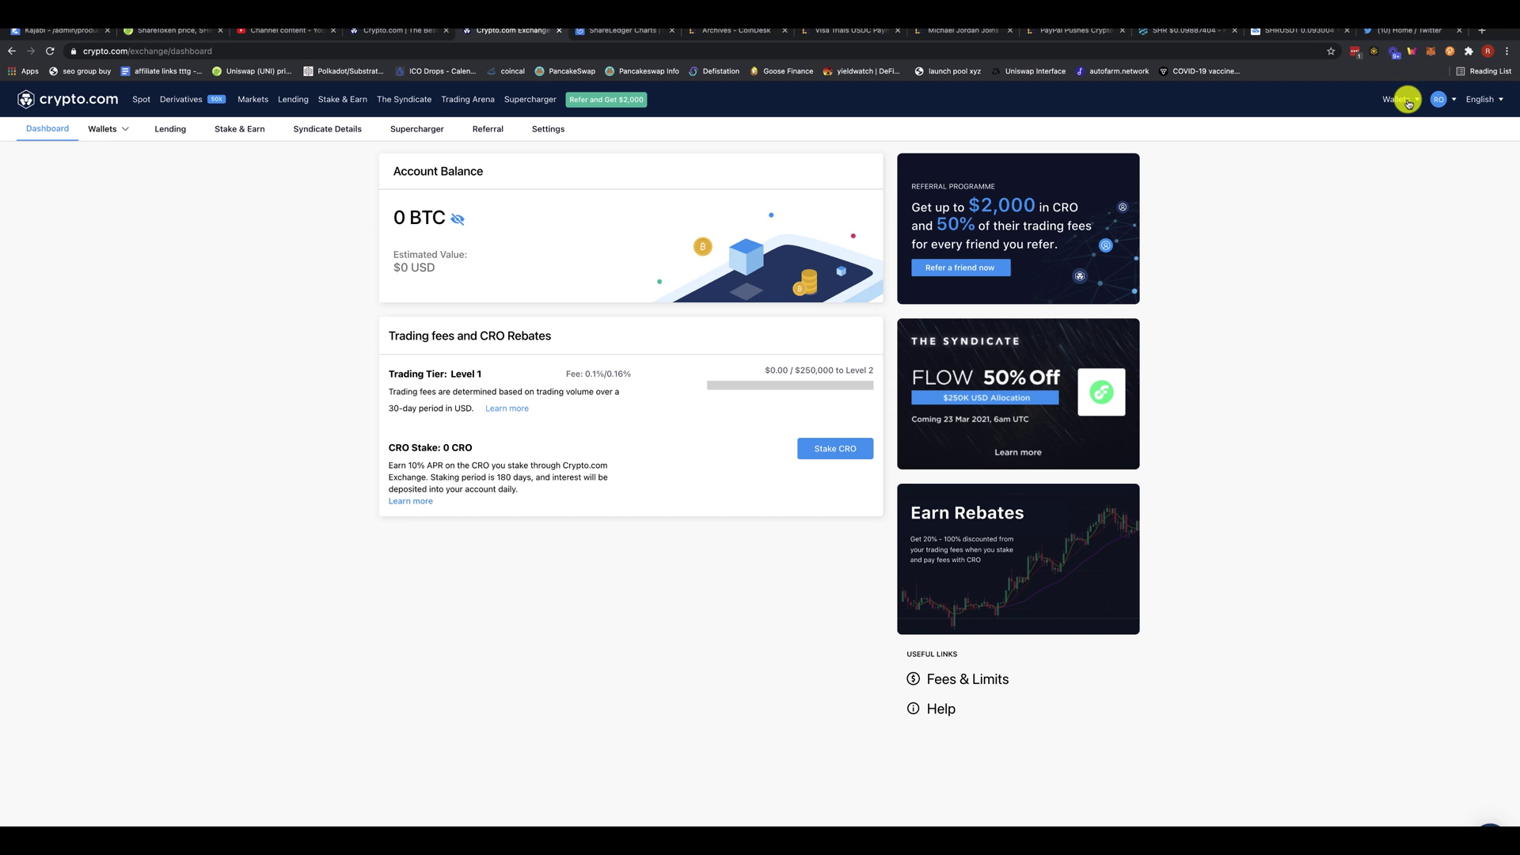
Step: View the Spot Wallet balances and start withdrawing CRO
left_click(1408, 104)
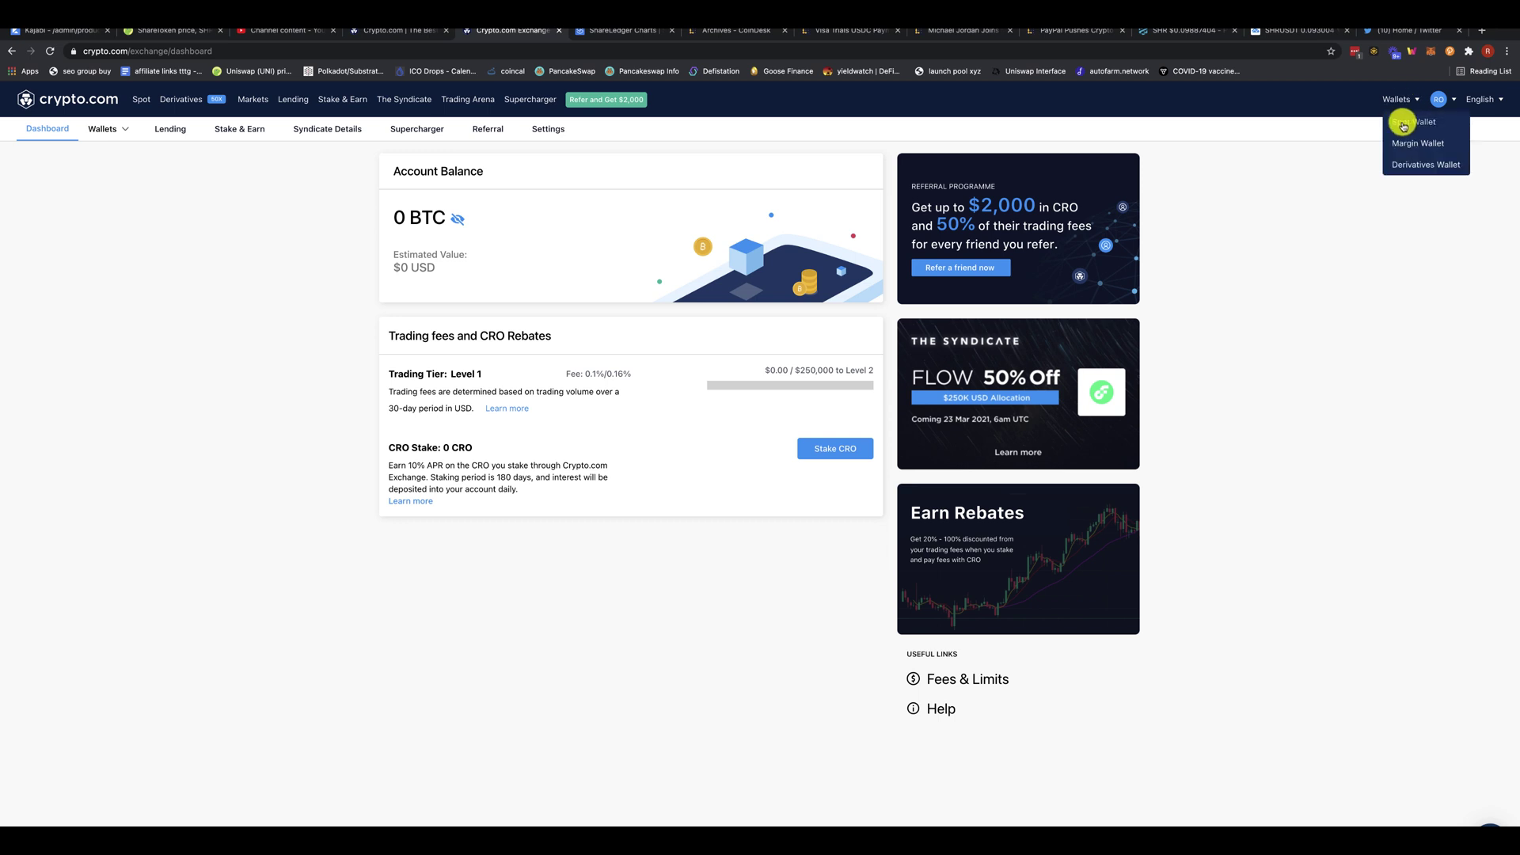
left_click(1402, 125)
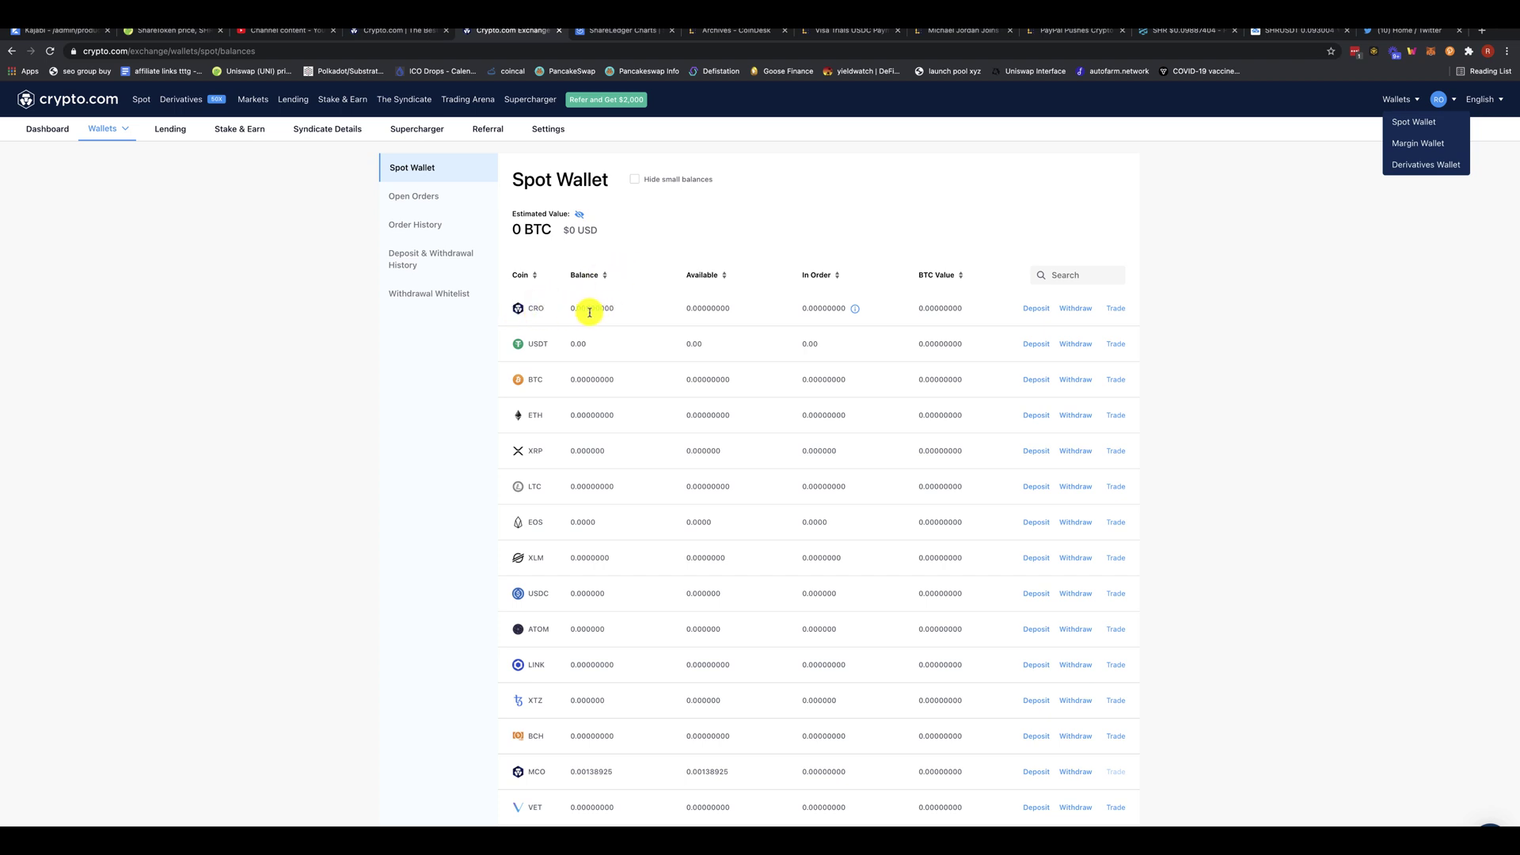
left_click(1076, 309)
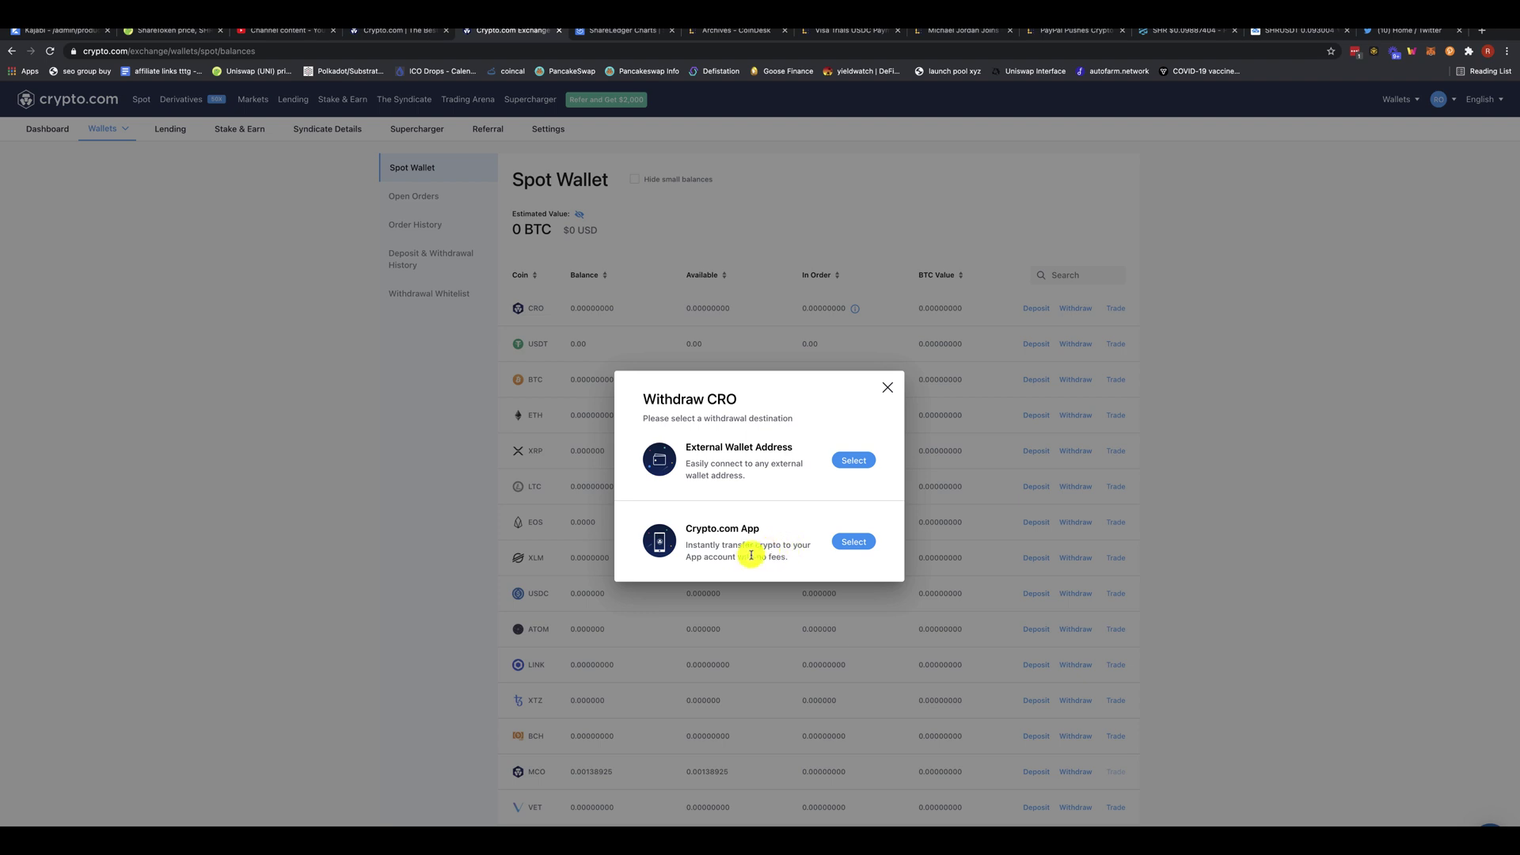
Step: Pick the Crypto.com App destination, cancel the CRO withdrawal, and switch to the phone screen
left_click(863, 543)
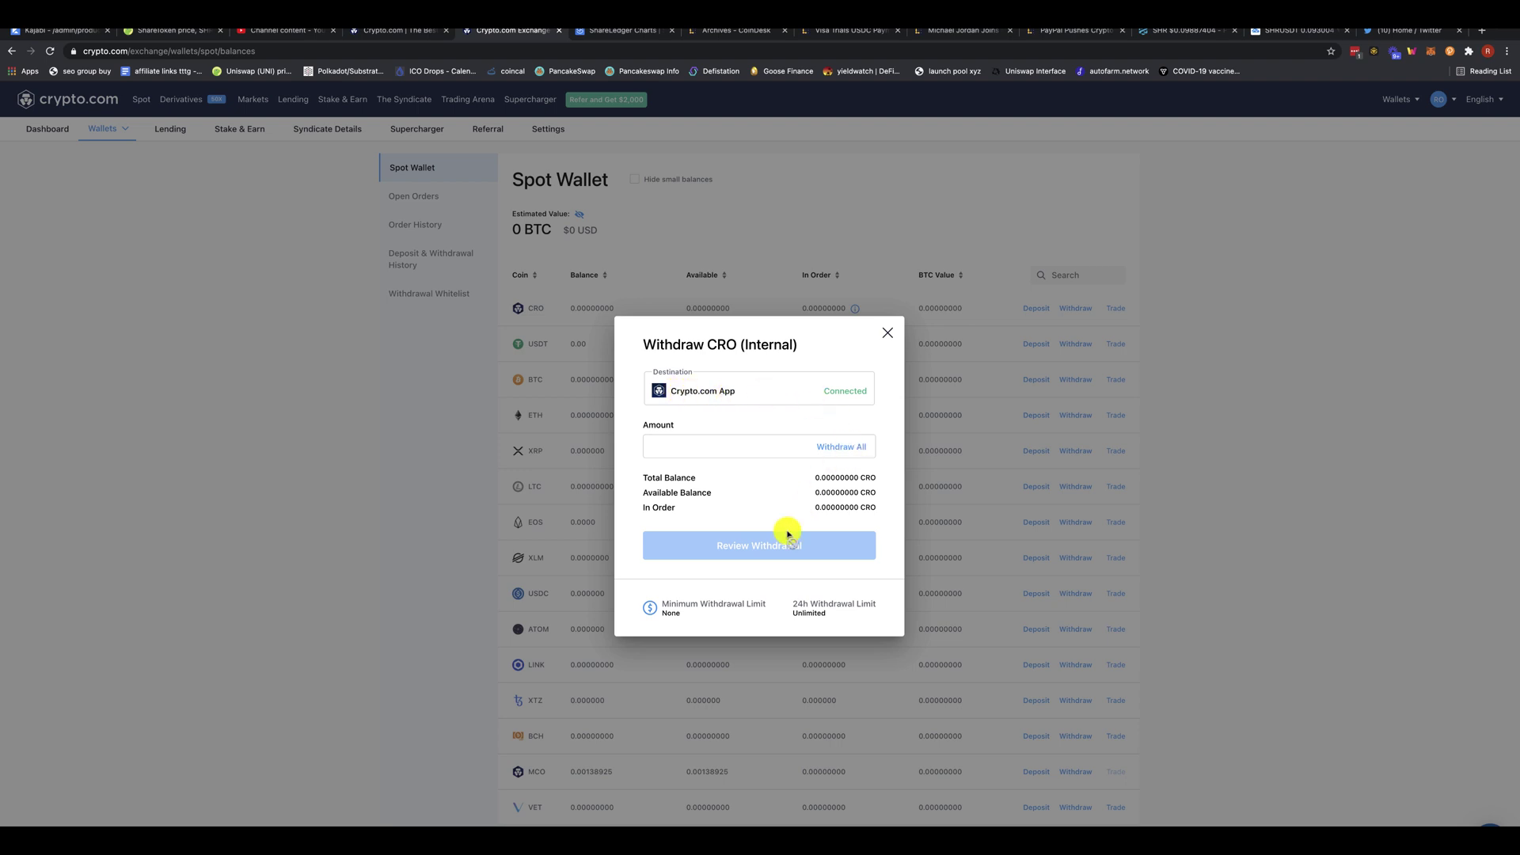
left_click(888, 334)
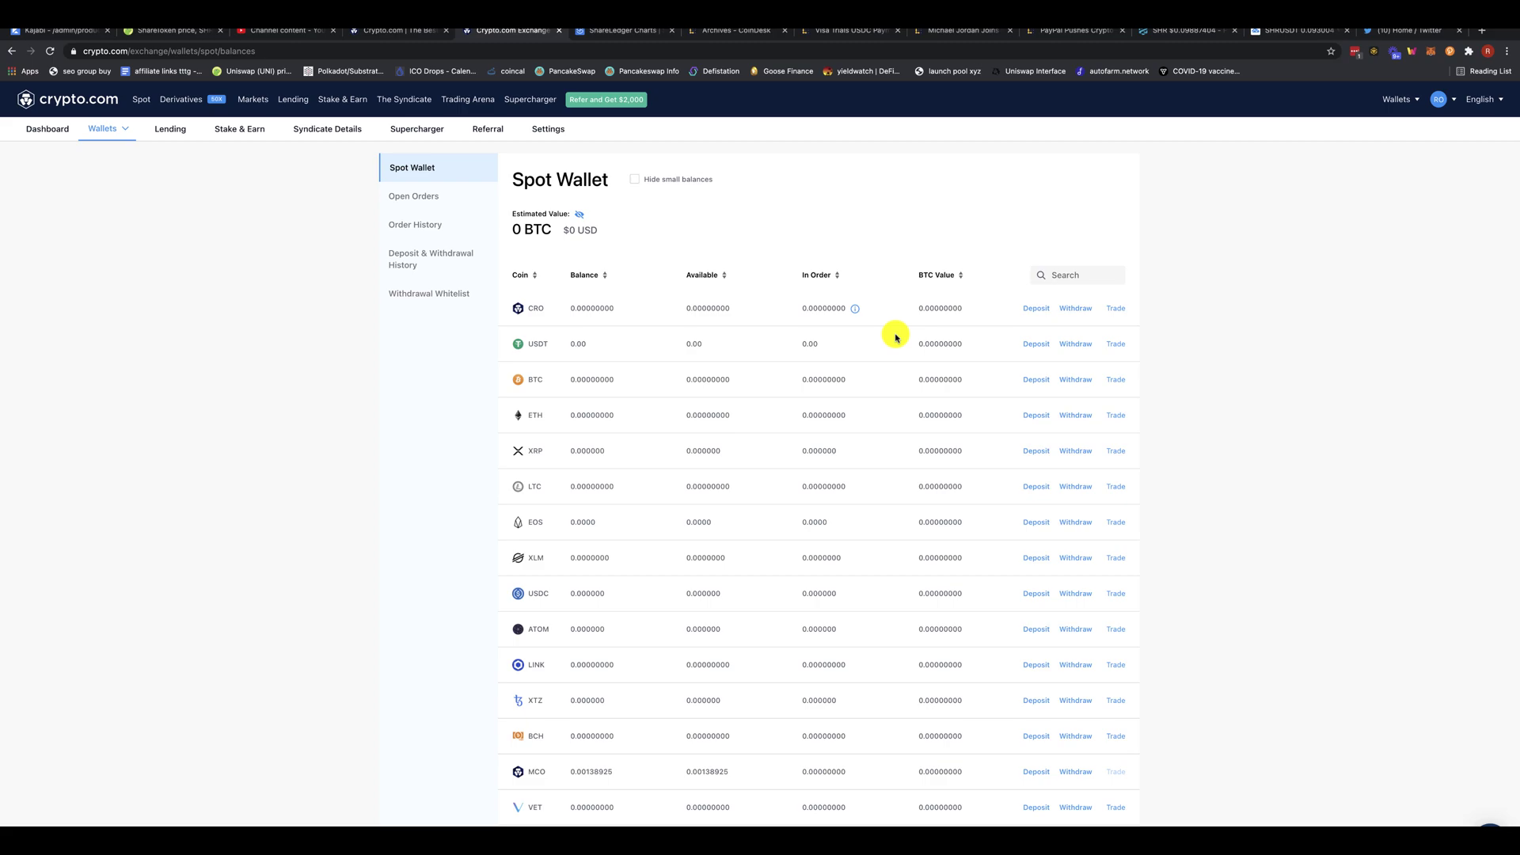
key("super+Tab")
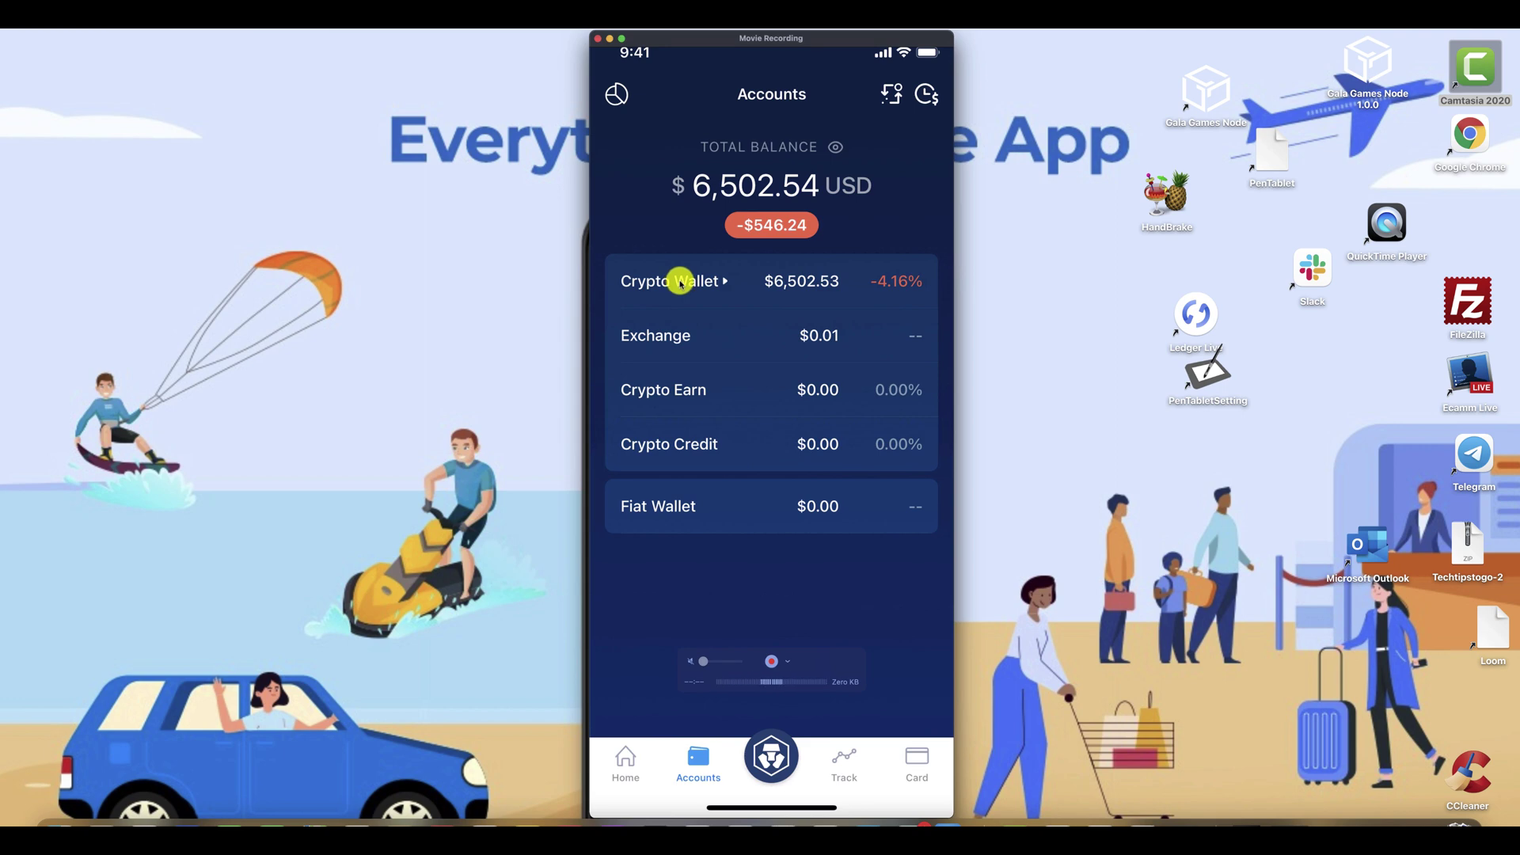
Step: Open the Crypto Wallet's CRO balance and choose Transfer › Withdraw to Crypto.com DeFi Wallet
left_click(679, 281)
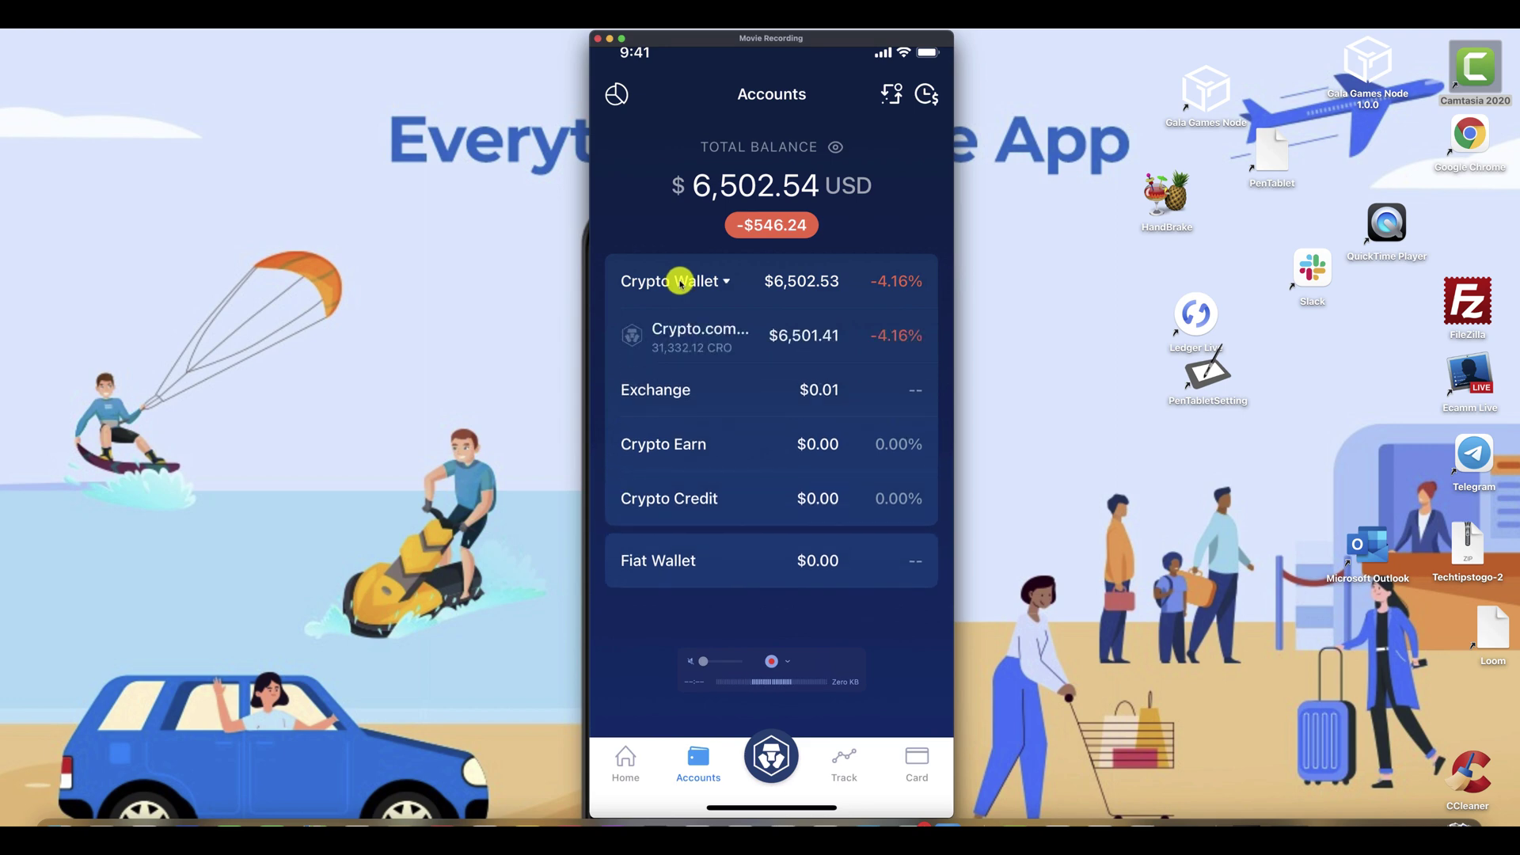
left_click(700, 340)
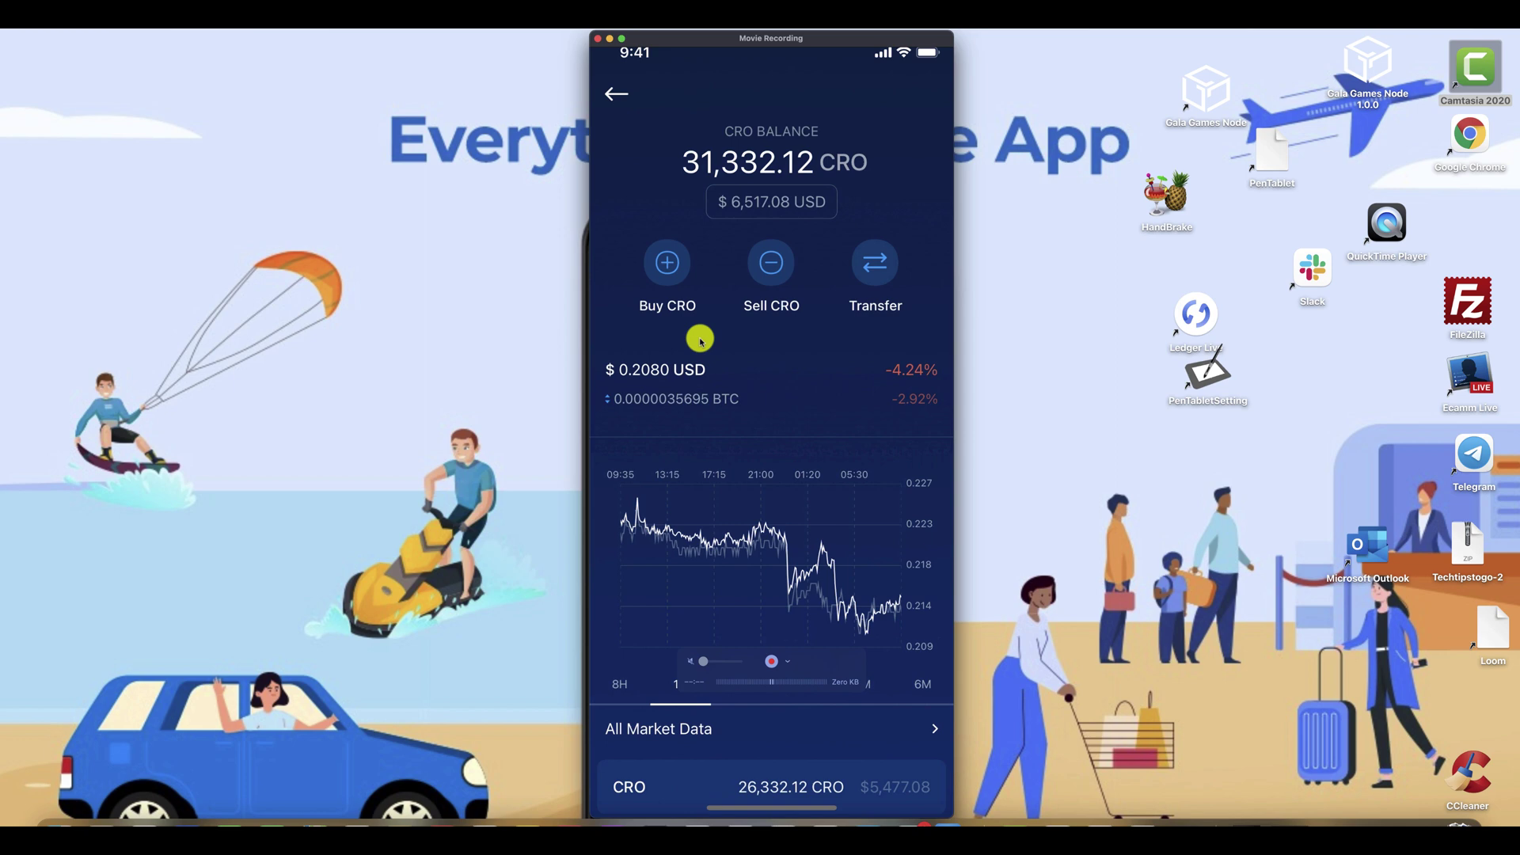
left_click(864, 295)
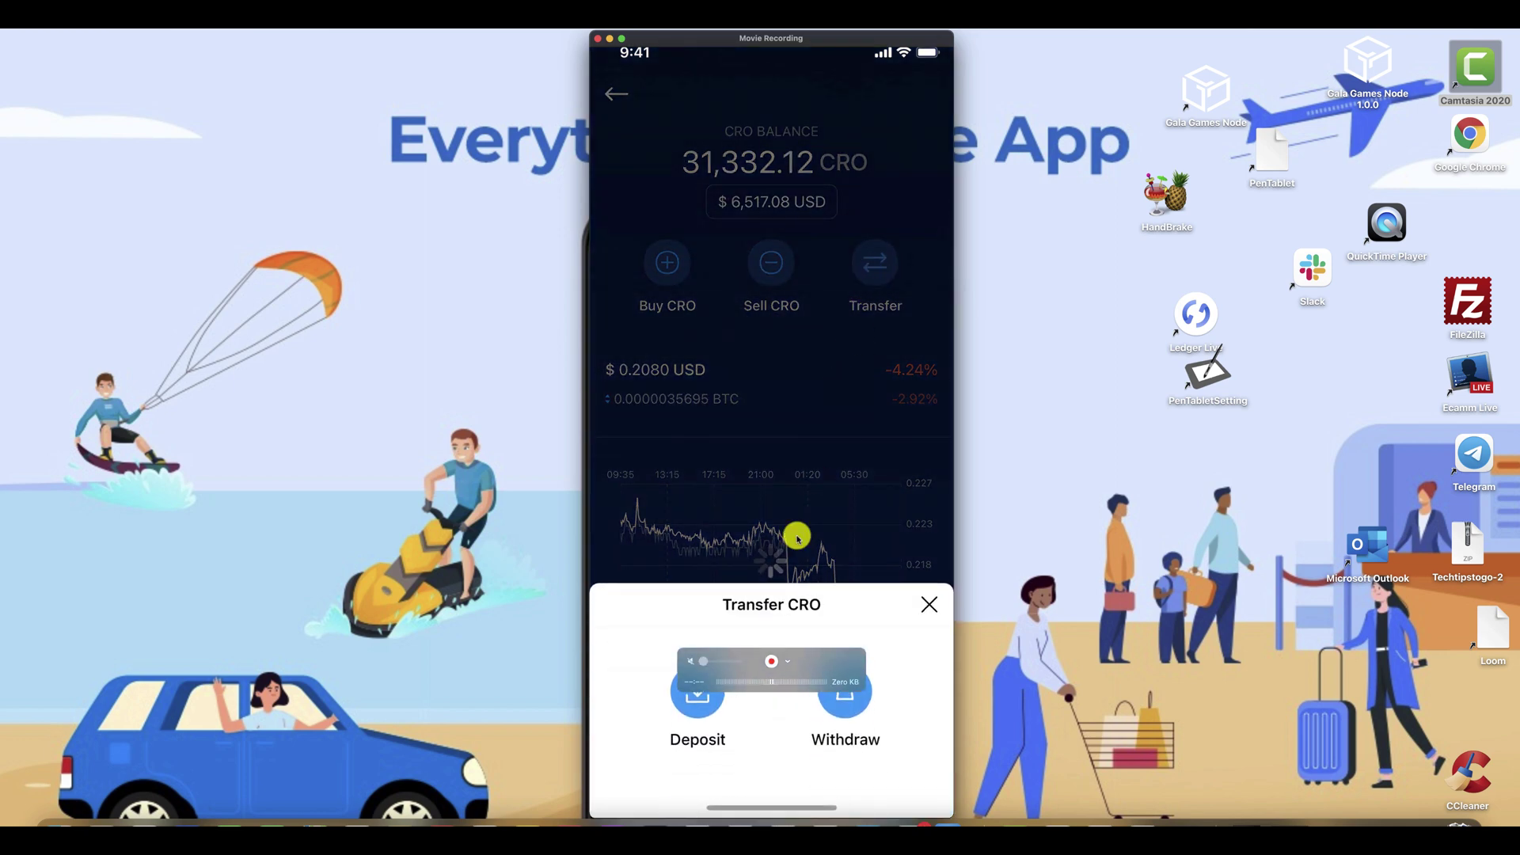
left_click(816, 721)
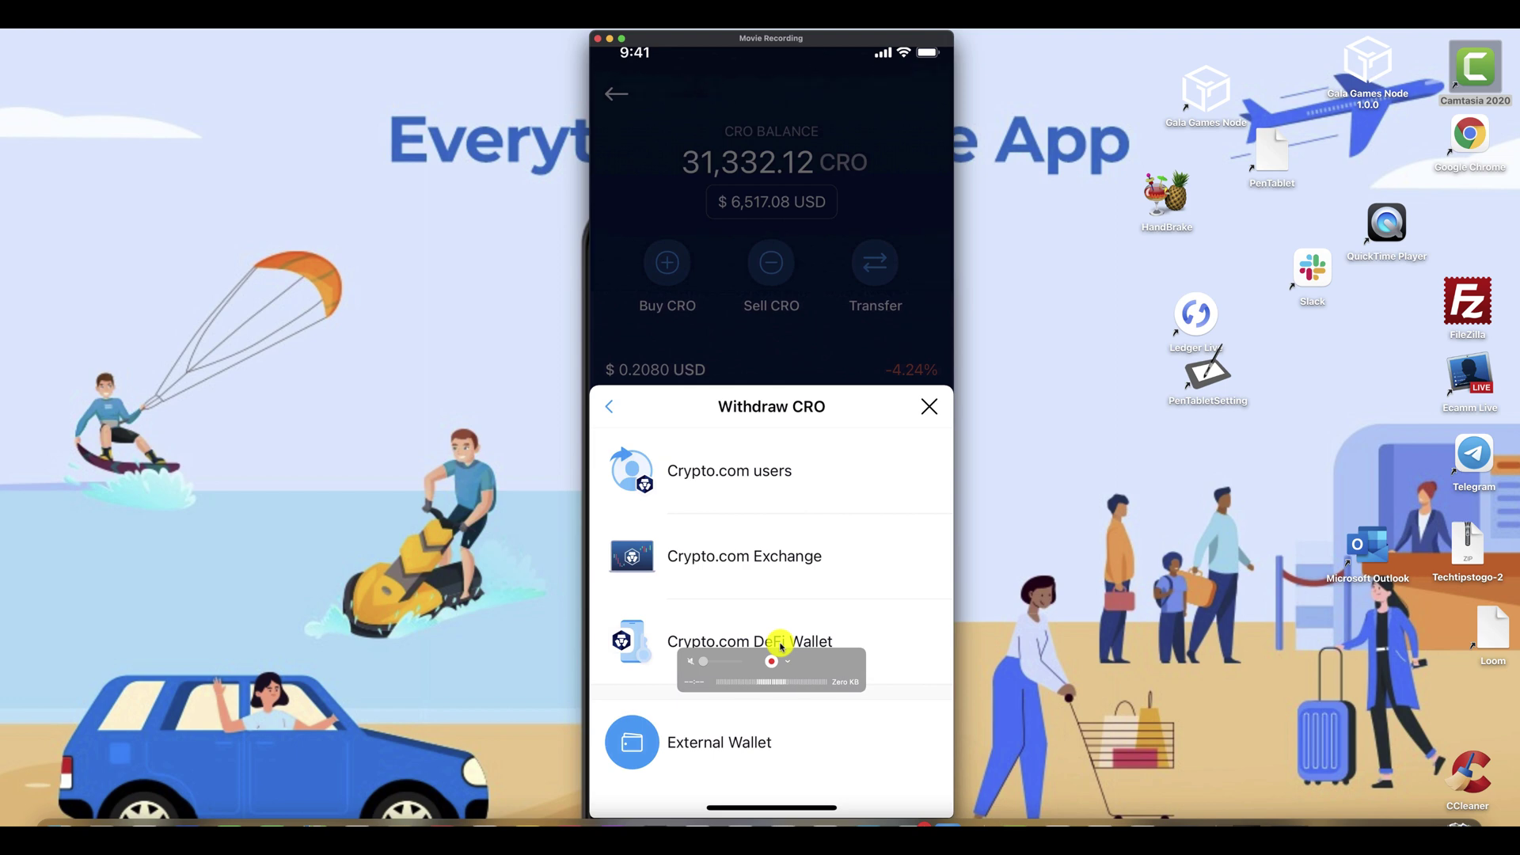
left_click(780, 646)
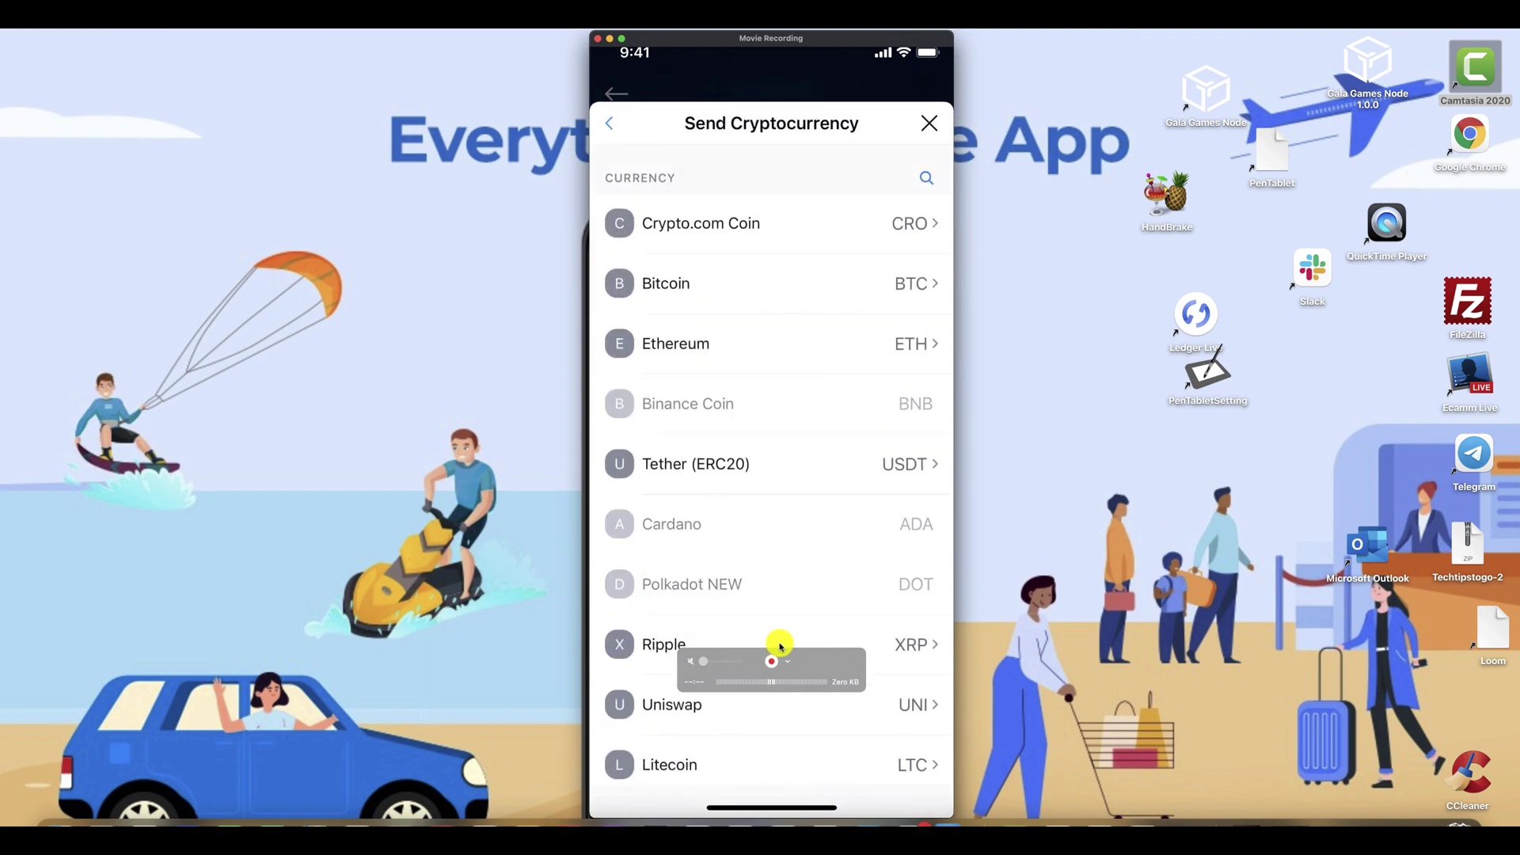
Step: Select Crypto.com Coin (CRO) to send, showing $100 USD (480.68 CRO)
left_click(716, 228)
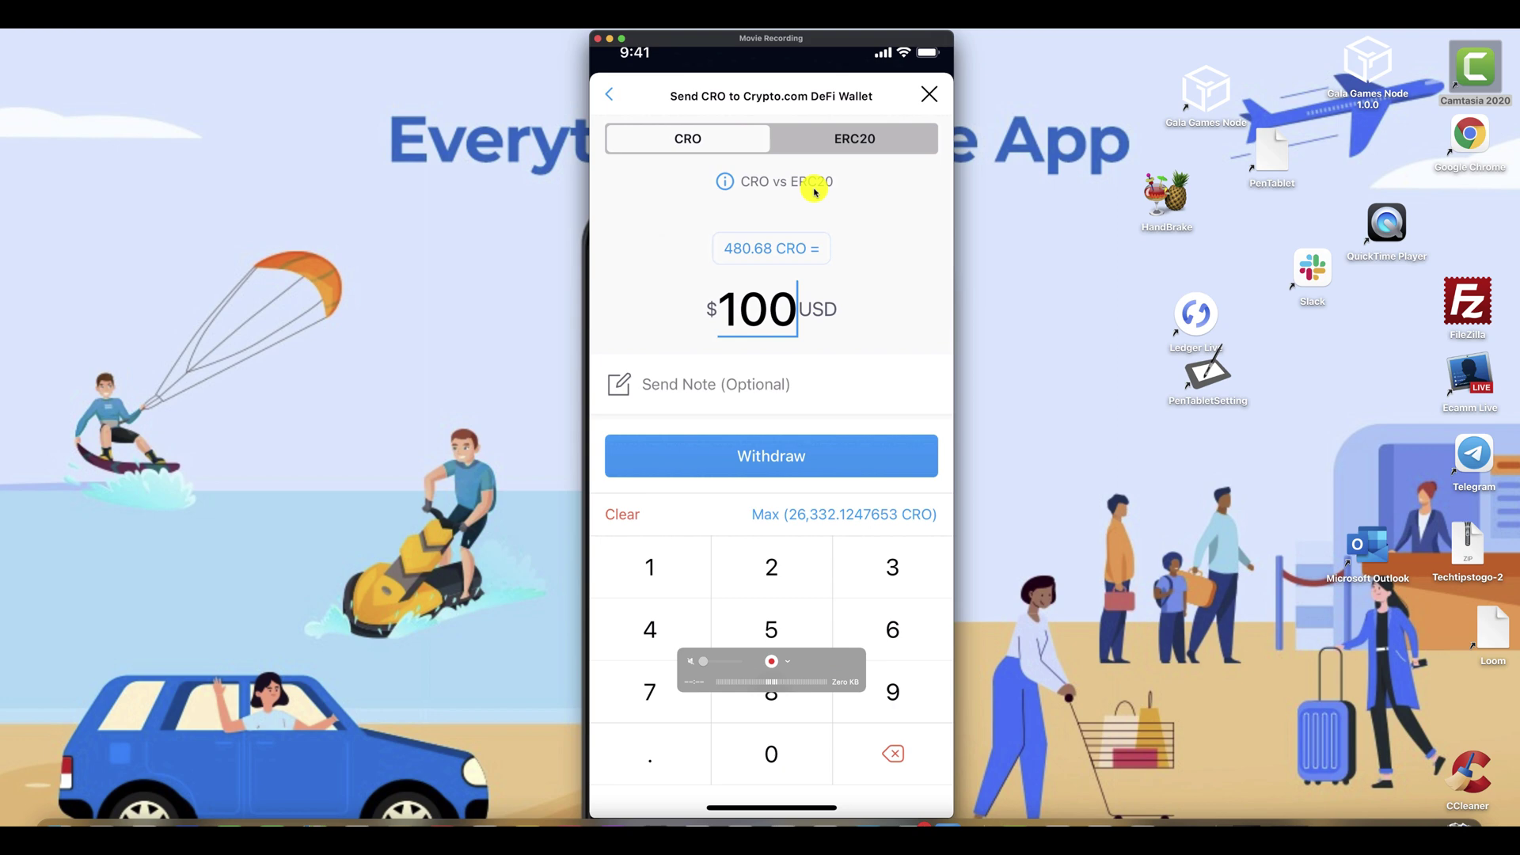
Step: Read the CRO vs ERC20 explanation, then switch the transfer network to ERC20
left_click(725, 185)
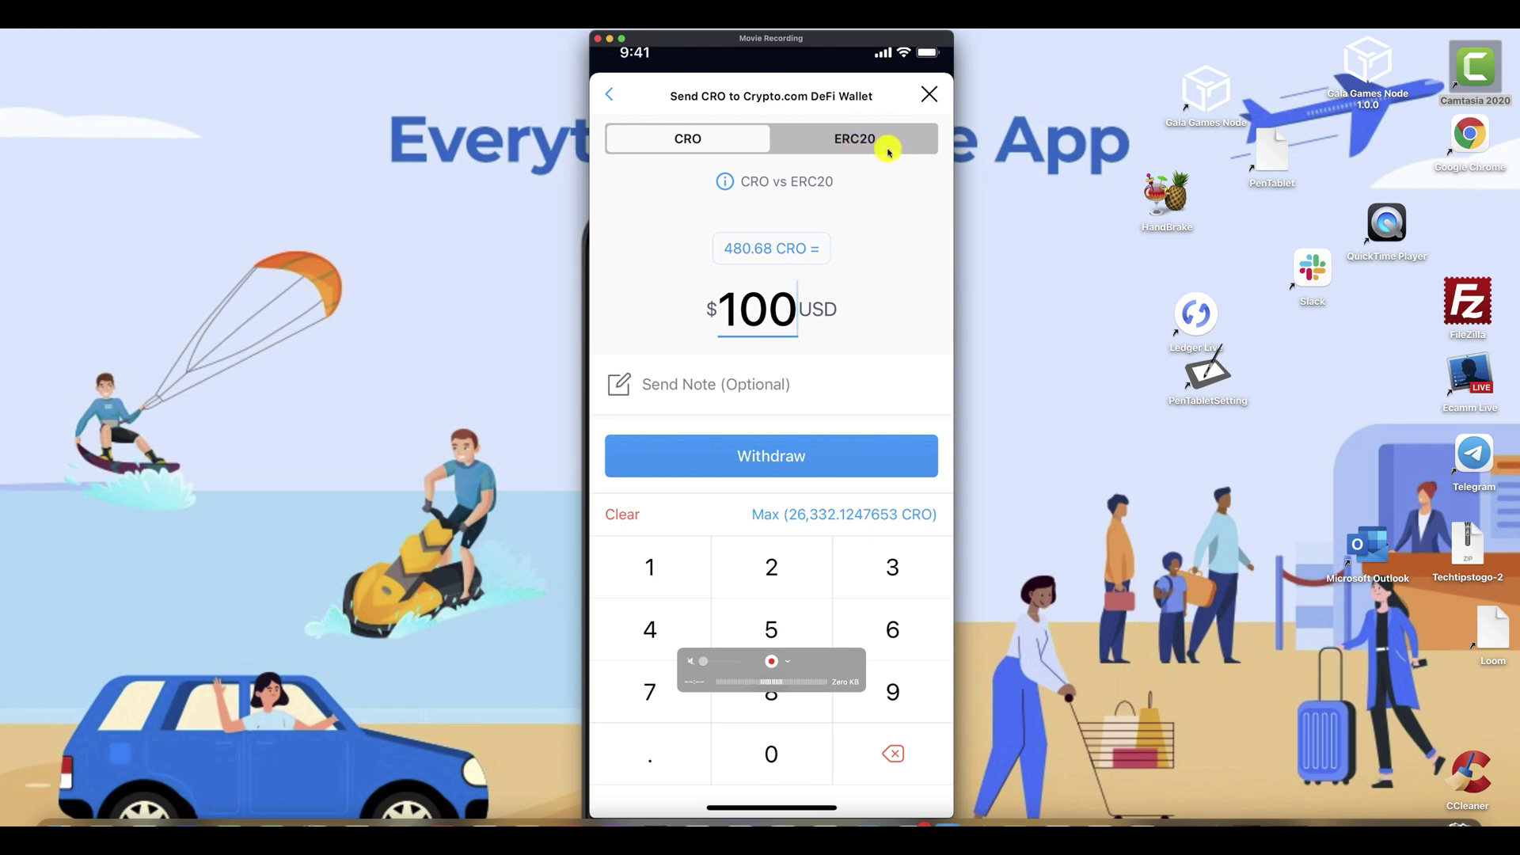
left_click(888, 150)
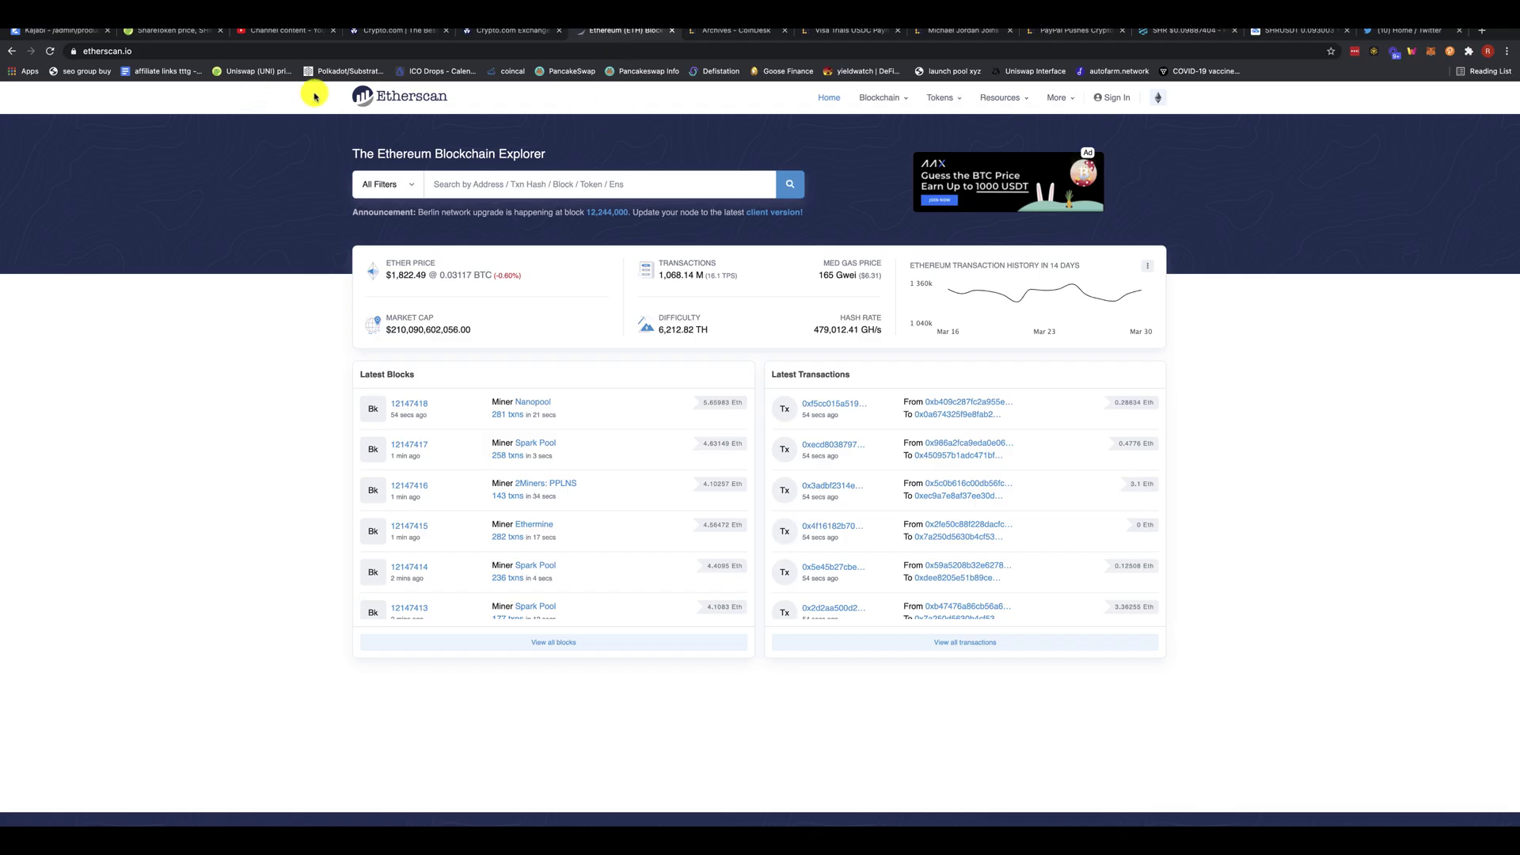
Step: Search Etherscan for 'cro' and browse the Tokens (ERC 20) suggestions for Crypto.com Coin
left_click(631, 187)
type("cro")
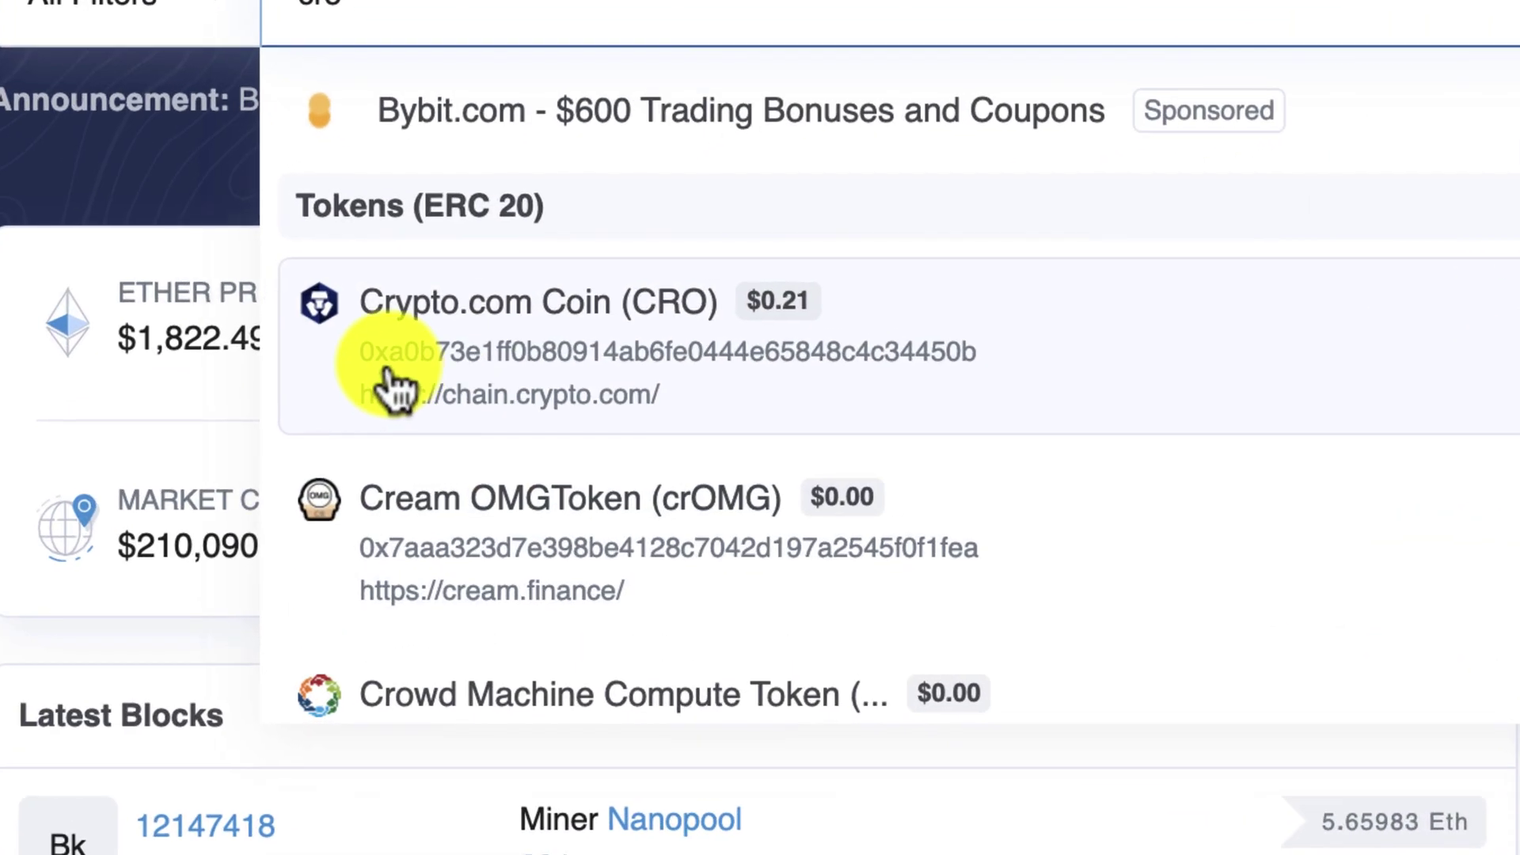
scroll(388, 404, "down", 3)
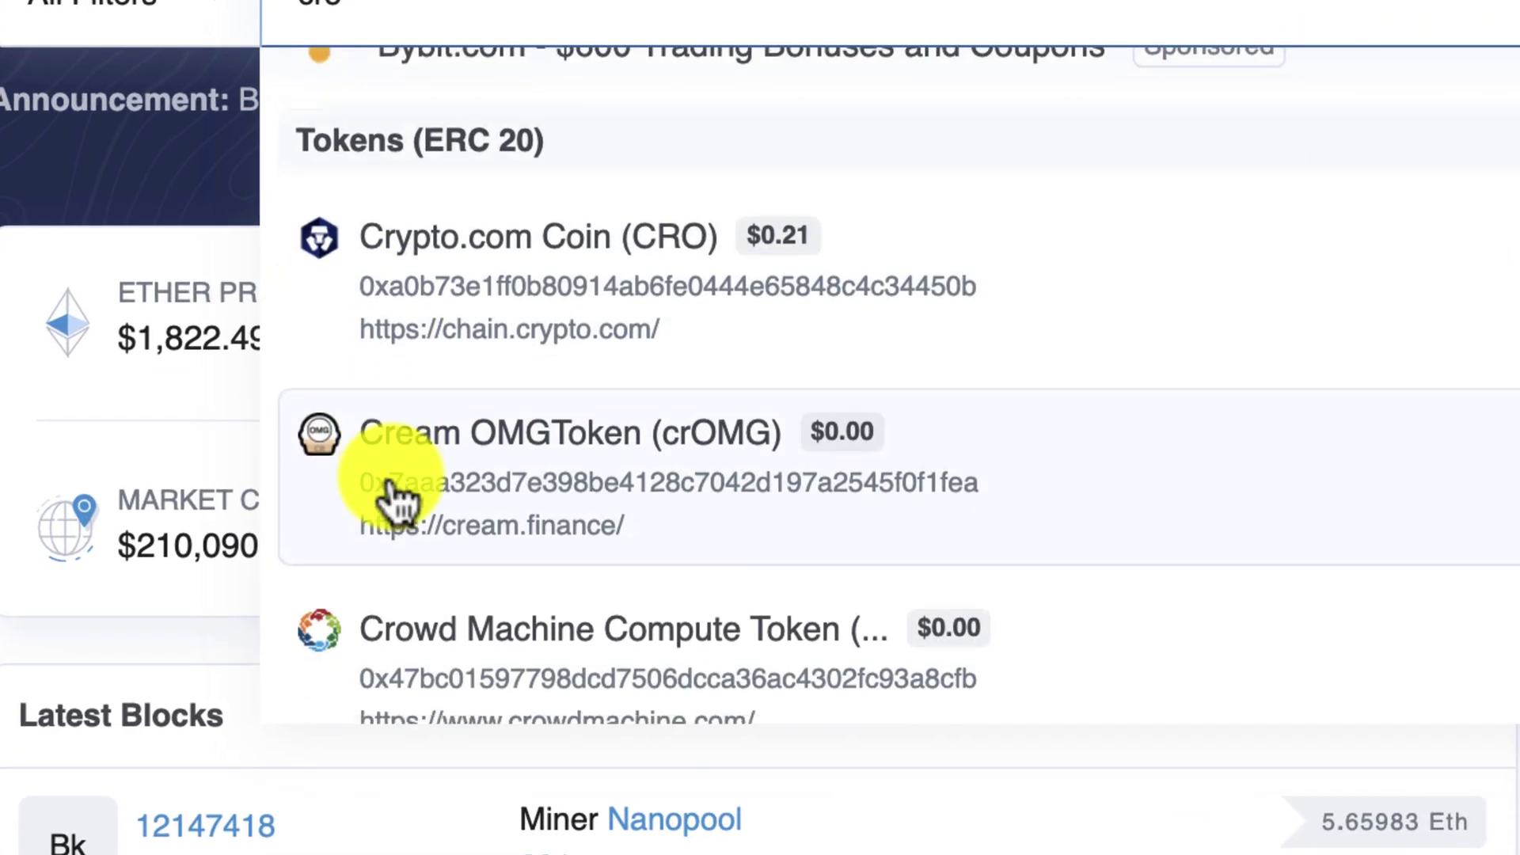
scroll(453, 634, "down", 2)
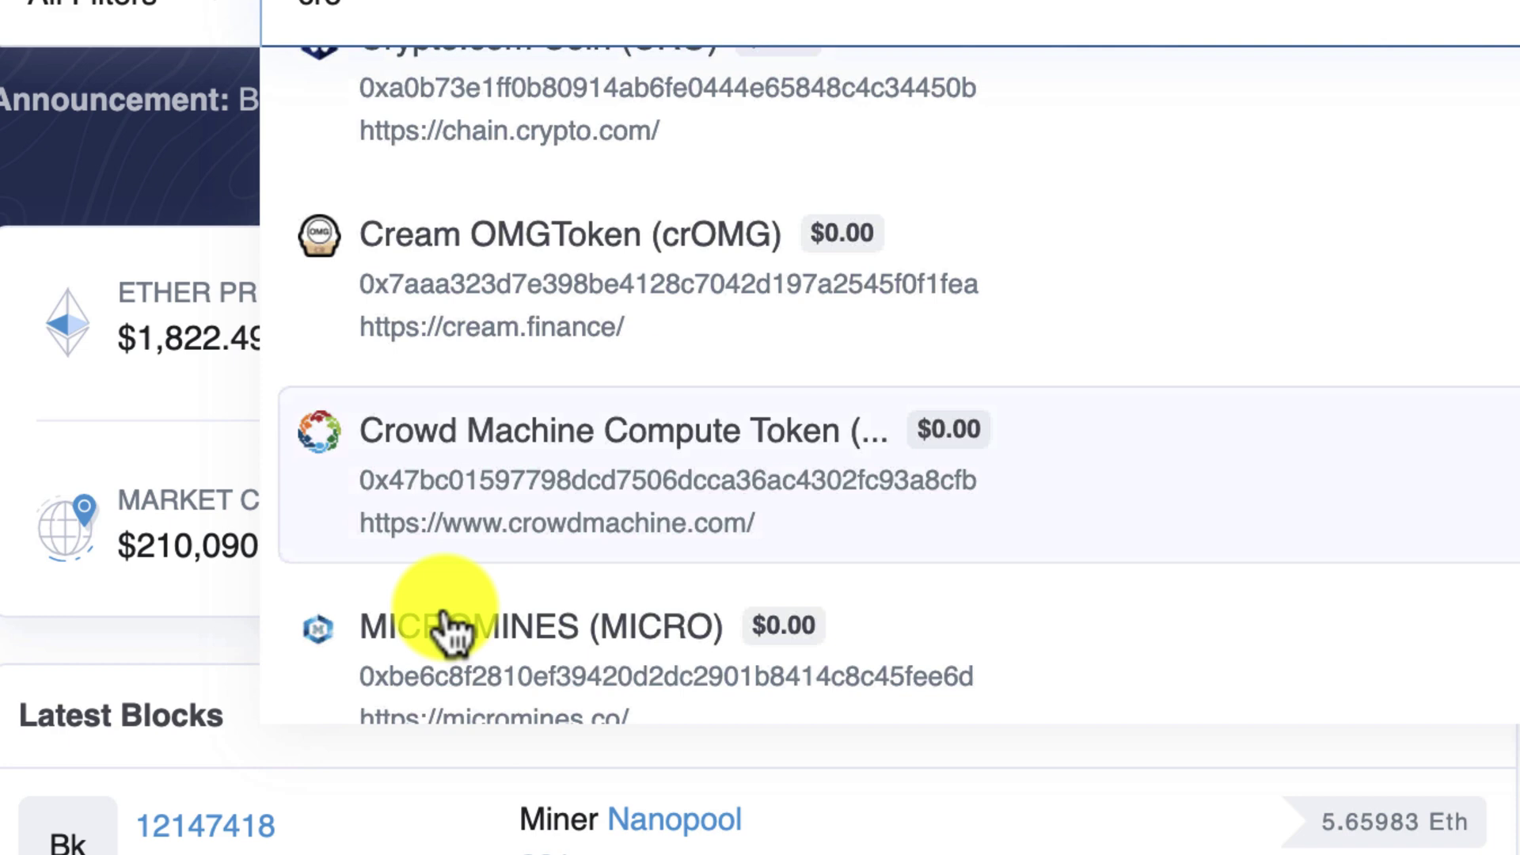
scroll(448, 627, "up", 5)
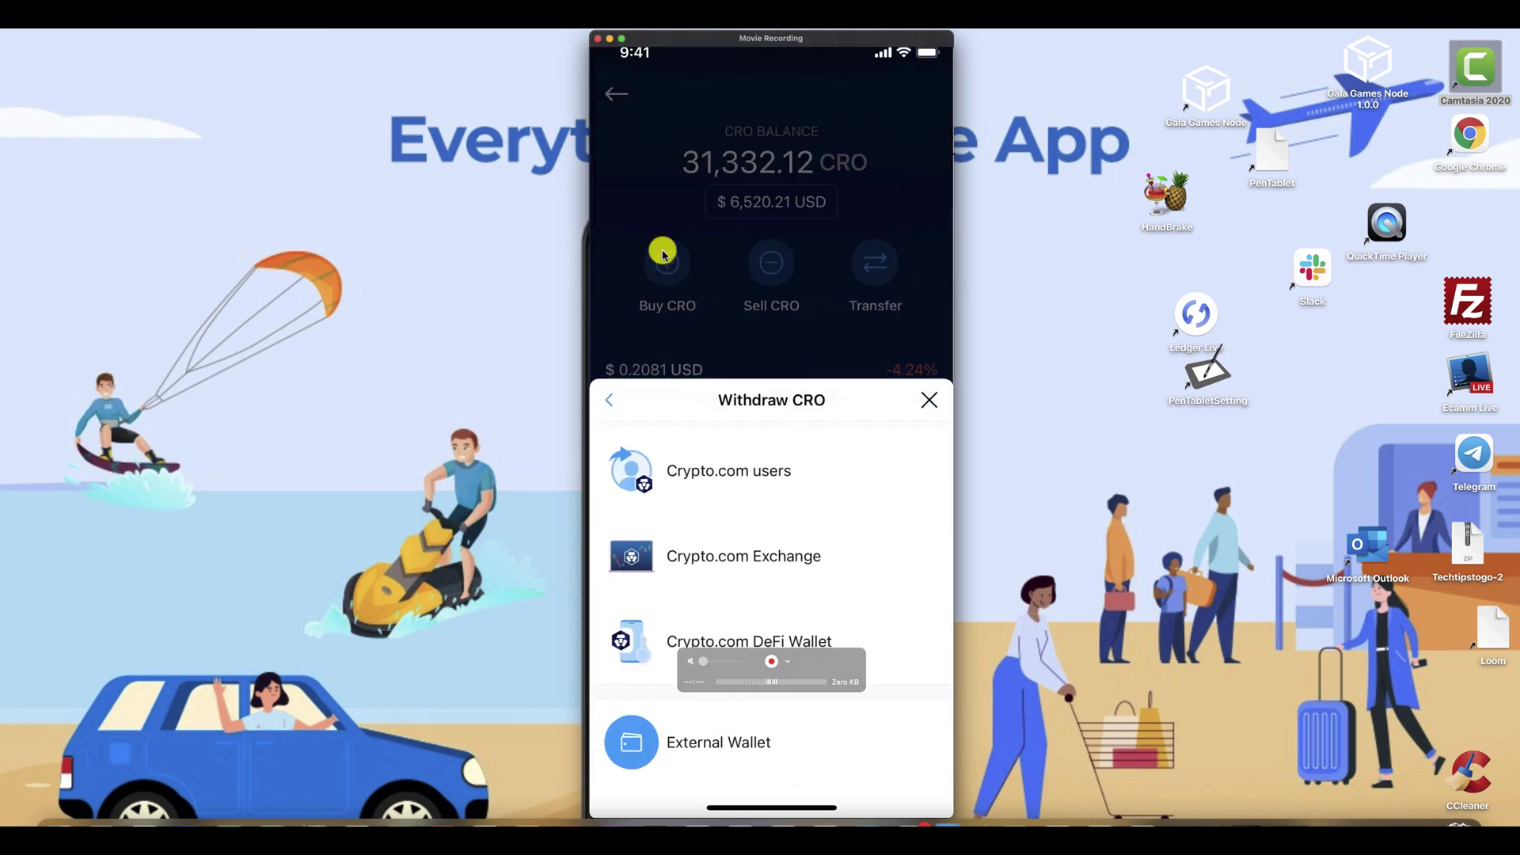
Step: Withdraw 480.21 CRO (worth $100) from the Crypto.com App to the Crypto.com DeFi Wallet
left_click(662, 250)
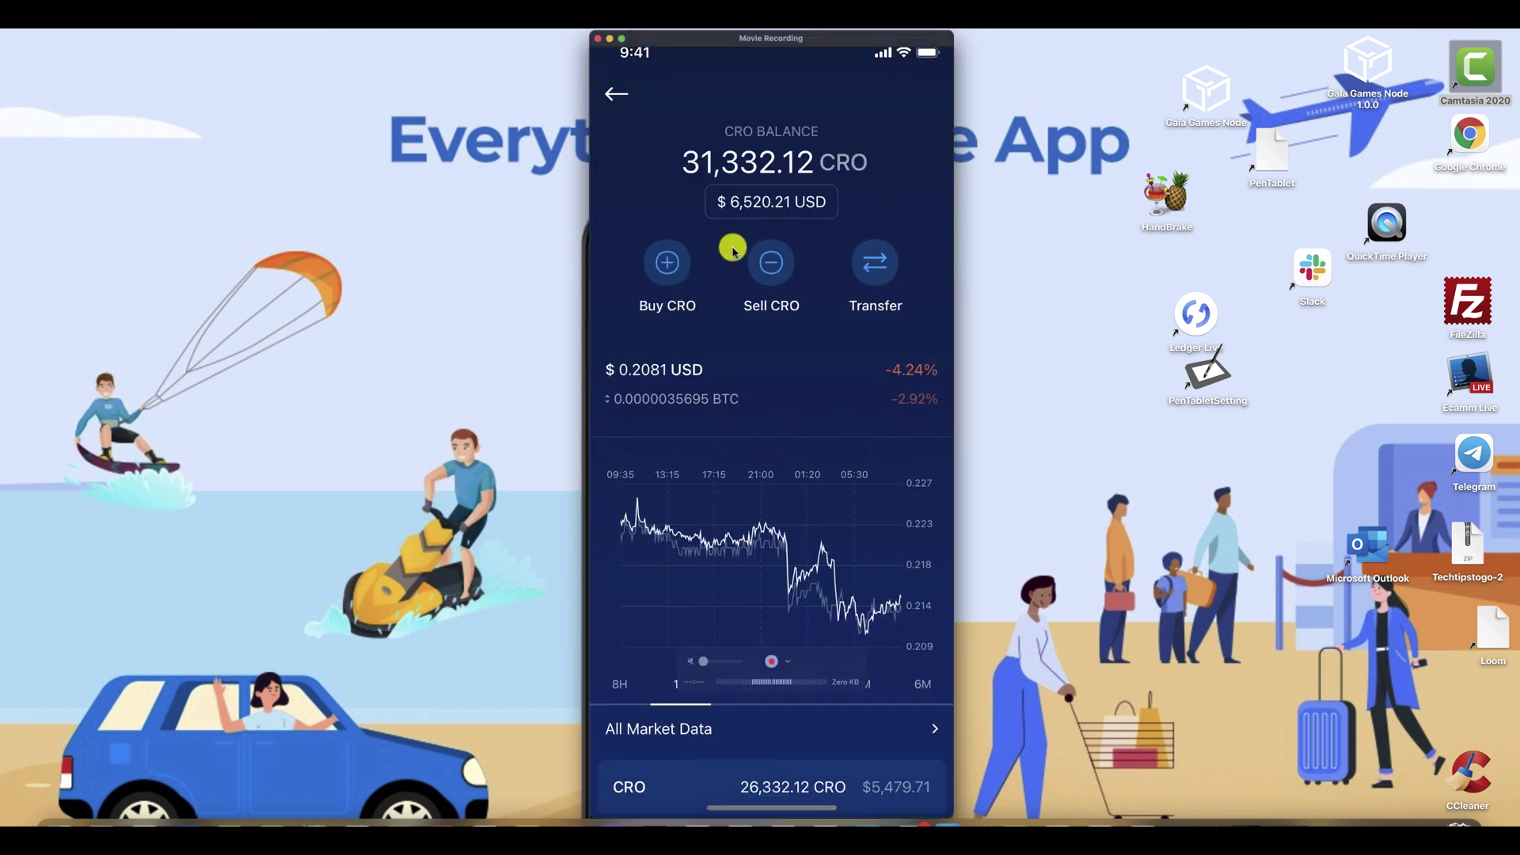
left_click(888, 283)
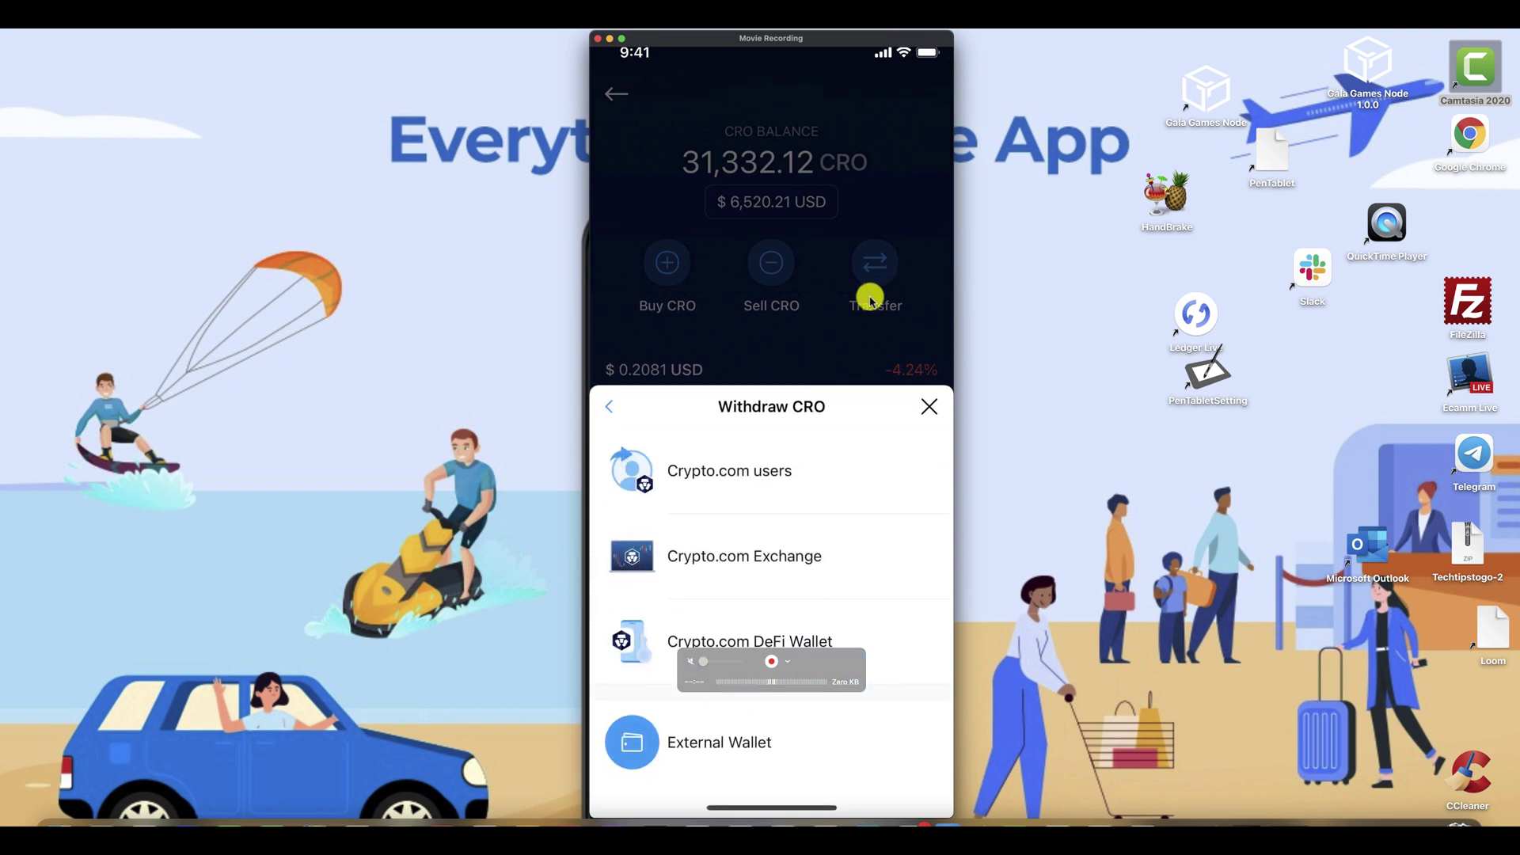
left_click(735, 637)
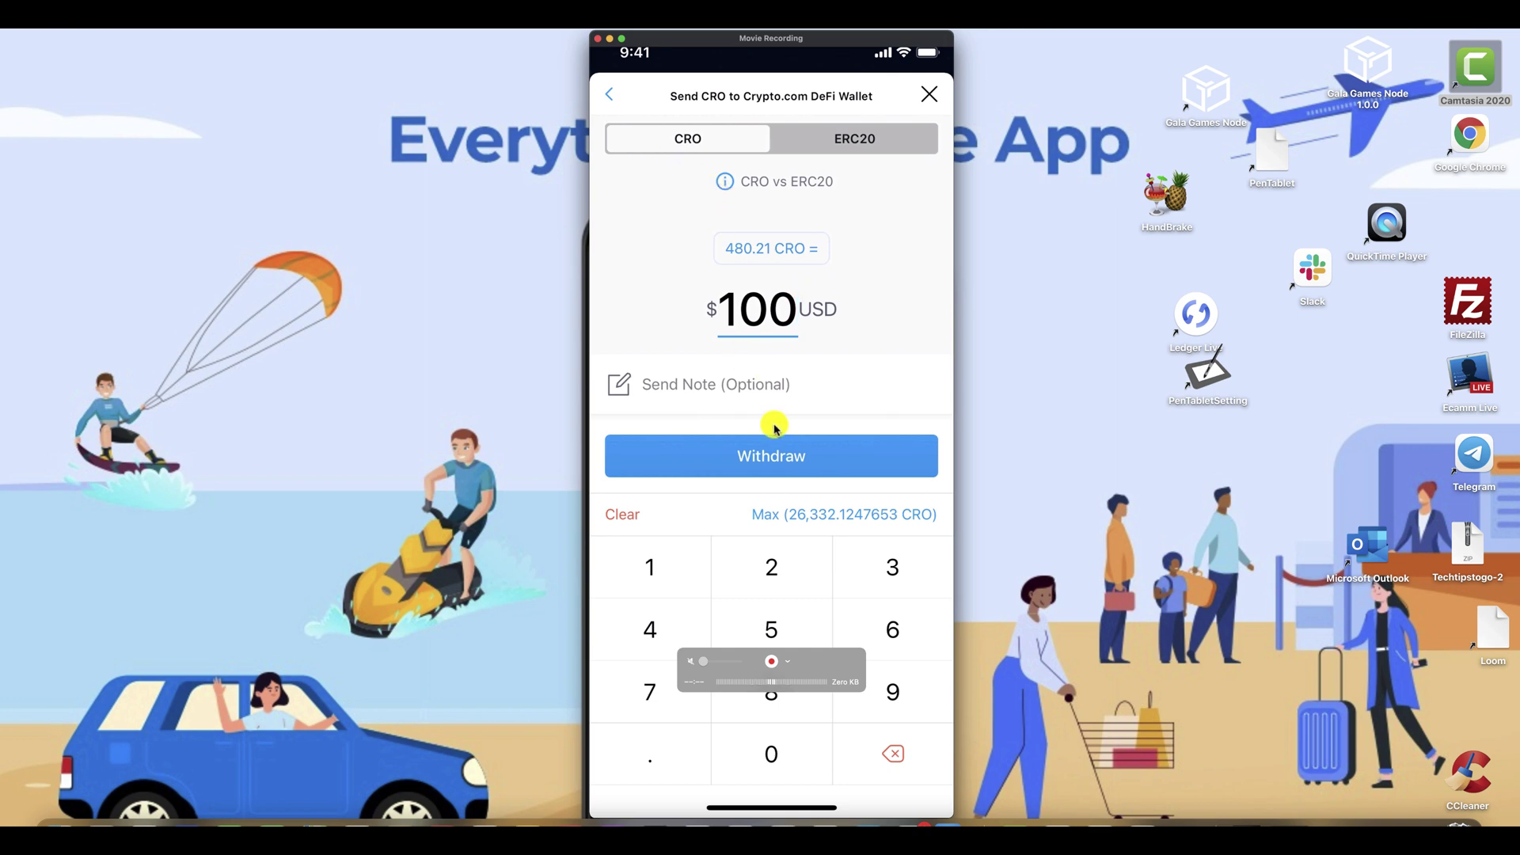
left_click(787, 458)
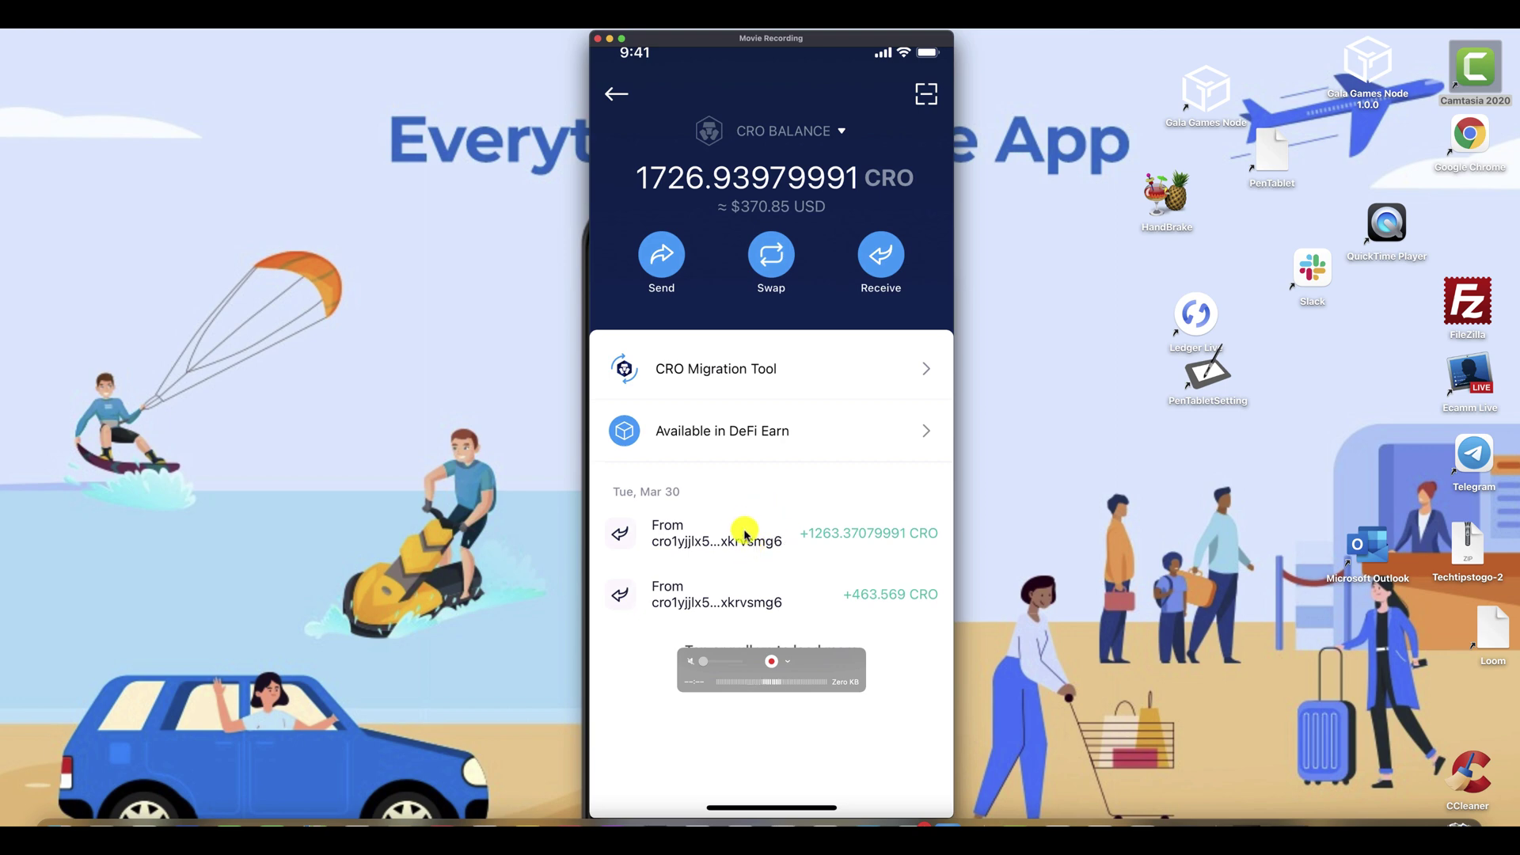
Step: Review the 1263.37079991 CRO incoming transfer and the 1726.93979991 CRO balance in the DeFi Wallet
left_click(744, 535)
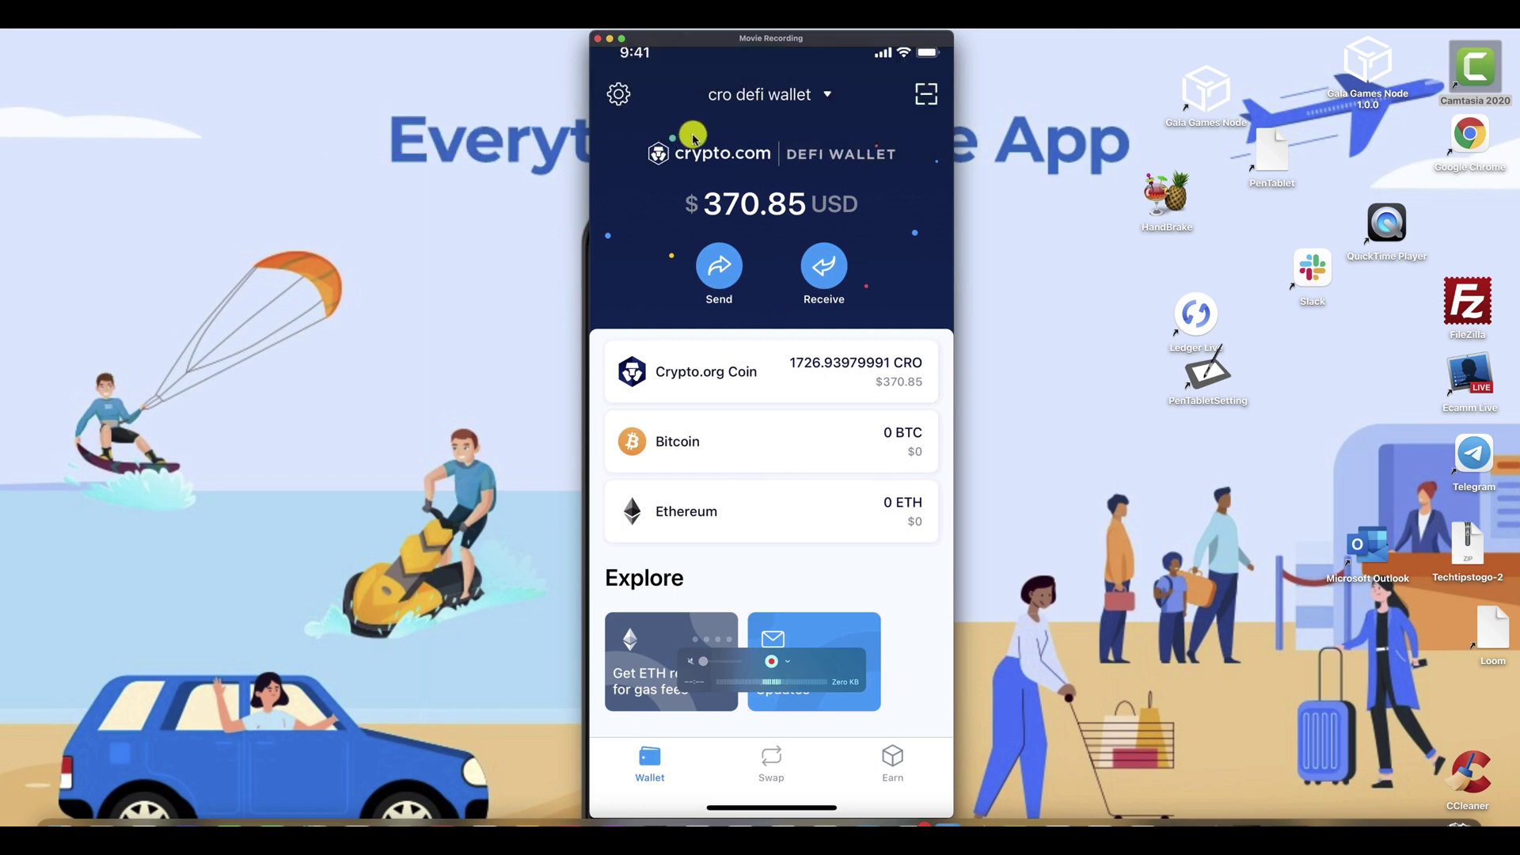
left_click(713, 387)
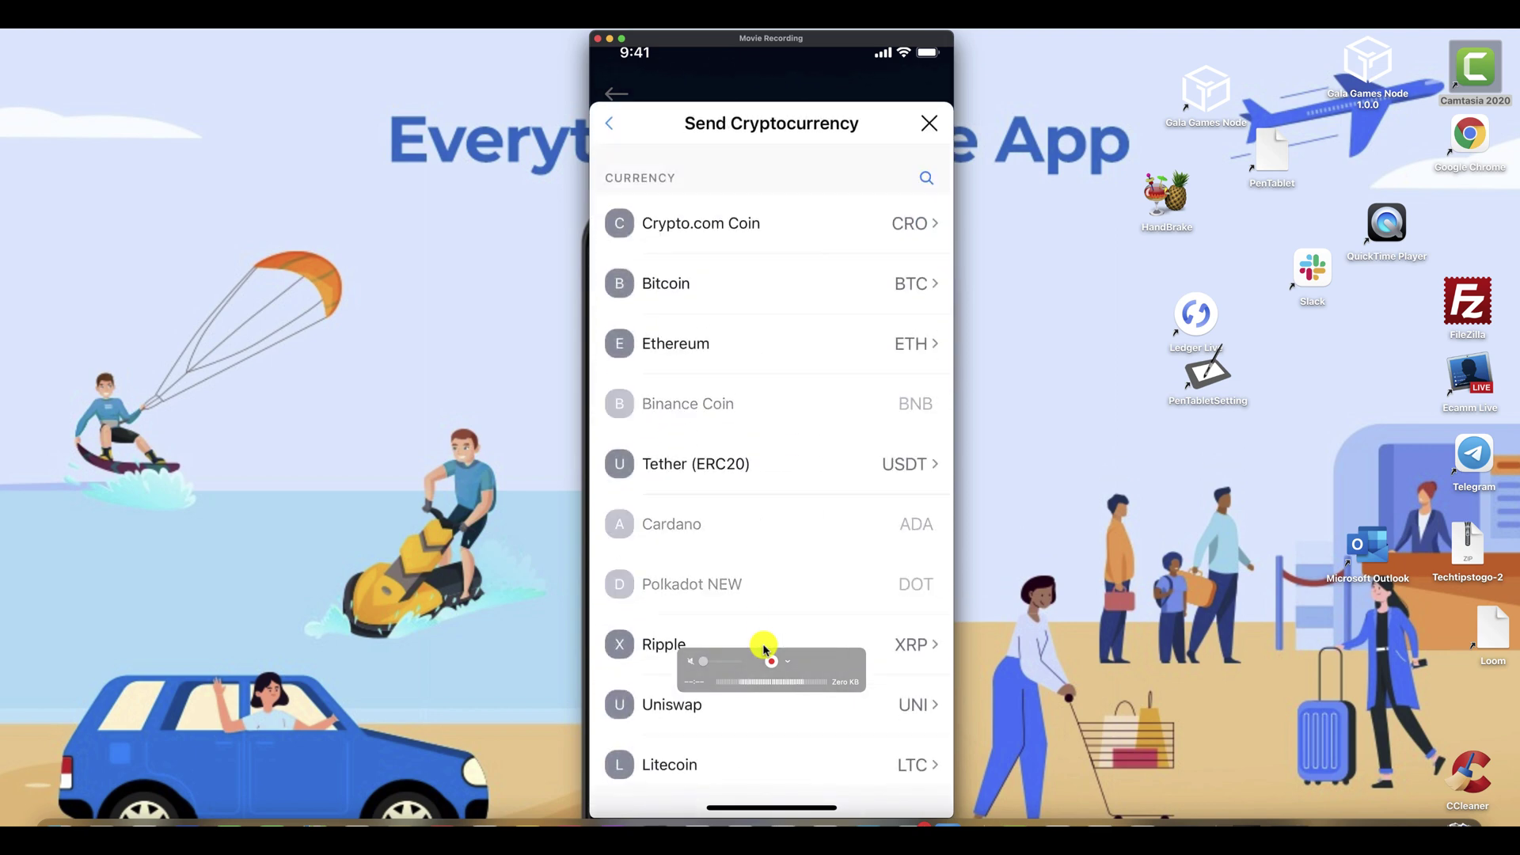
Step: Withdraw the maximum 25,851.91 CRO over Crypto.org Chain to the DeFi Wallet
left_click(736, 237)
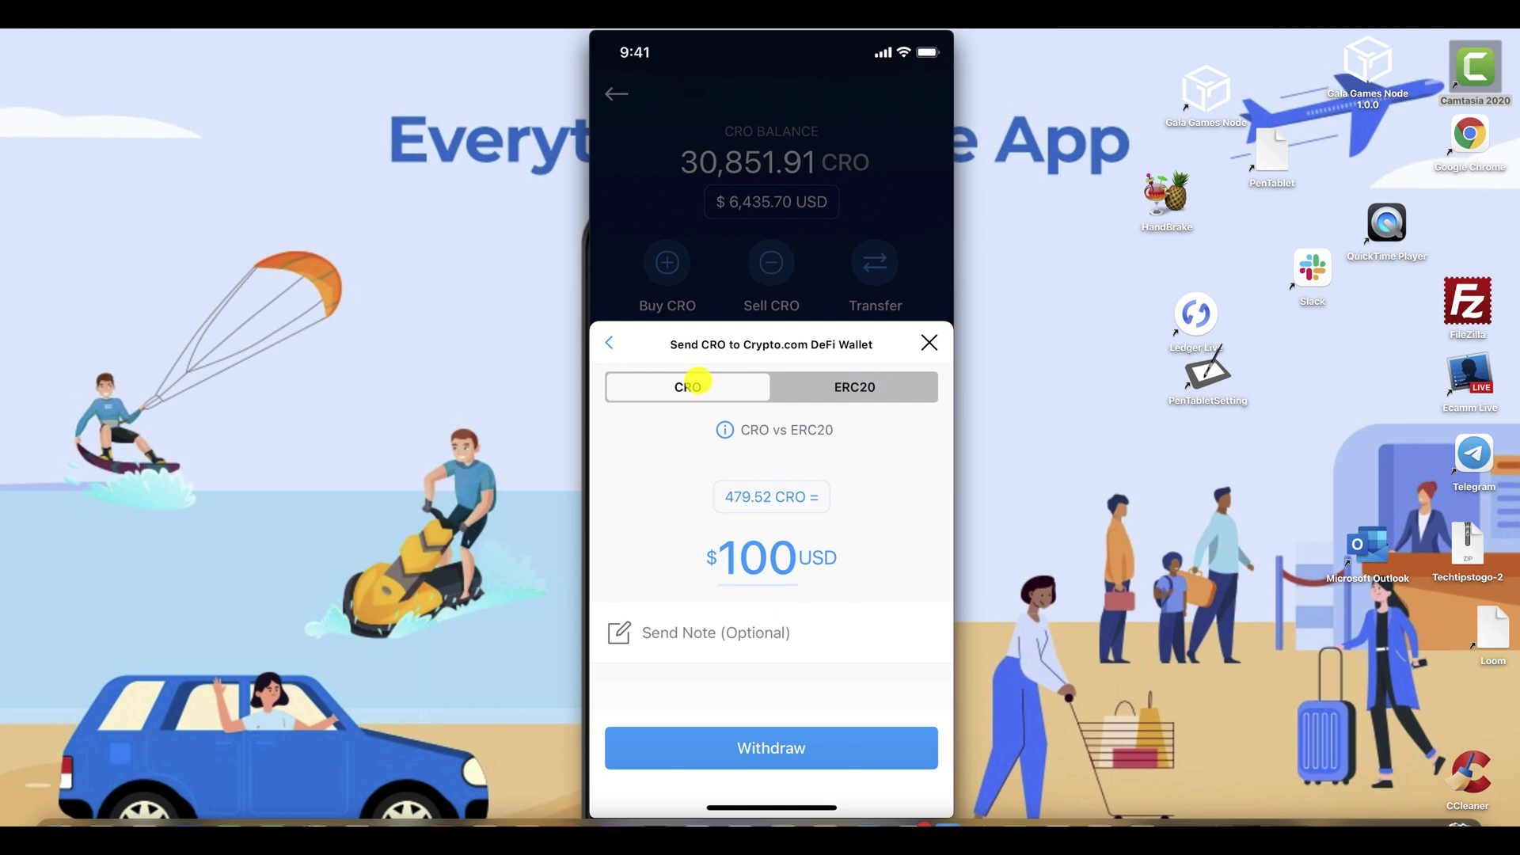
left_click(688, 381)
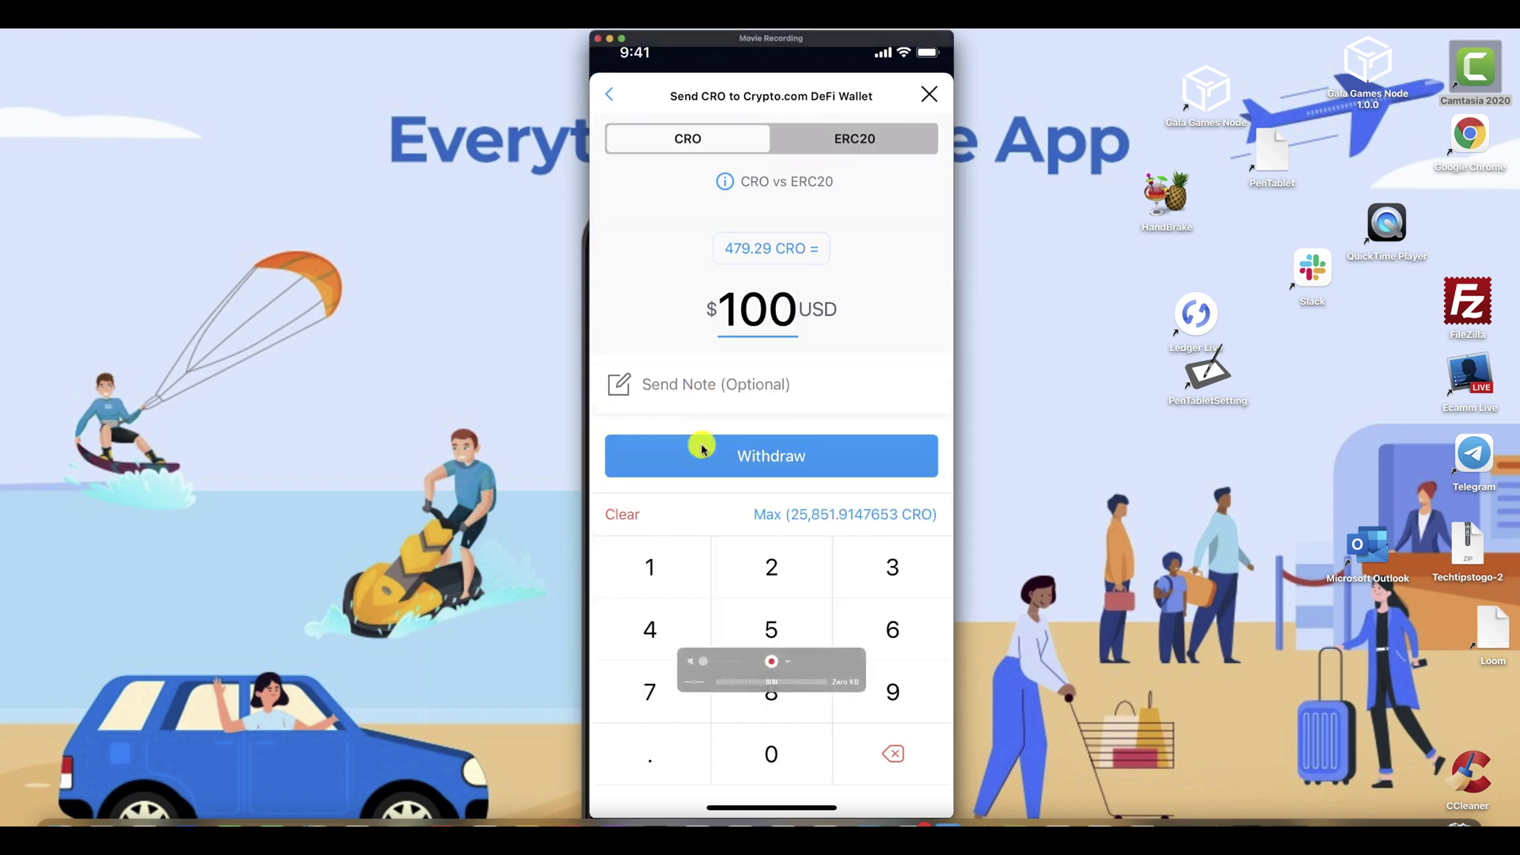
left_click(787, 528)
left_click(751, 475)
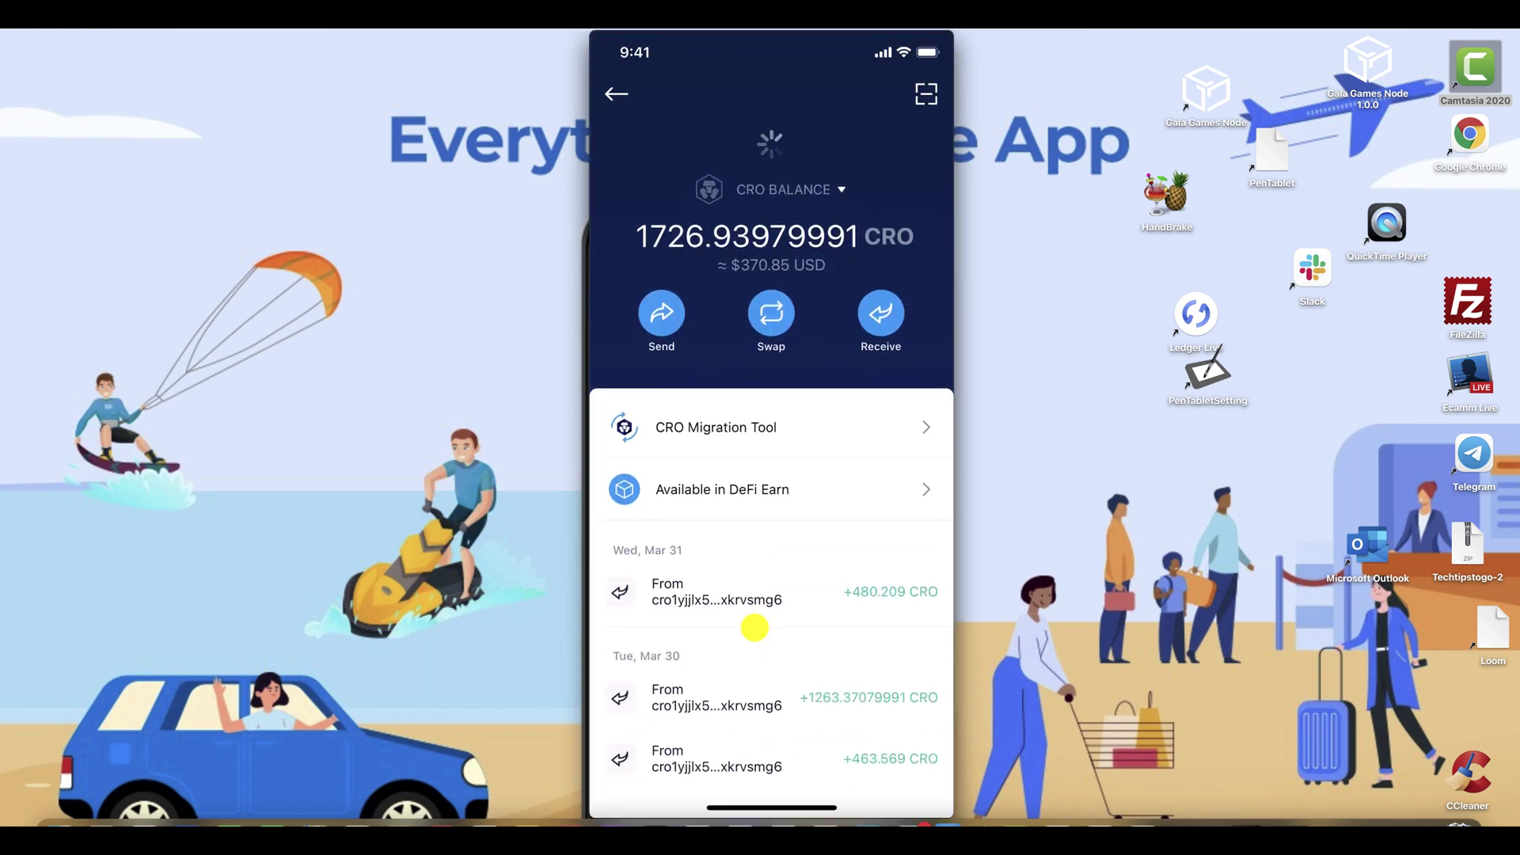
Step: Bring up DeFi Earn's Choose Coin list, where CRO offers 43.49% p.a
mouse_move(729, 753)
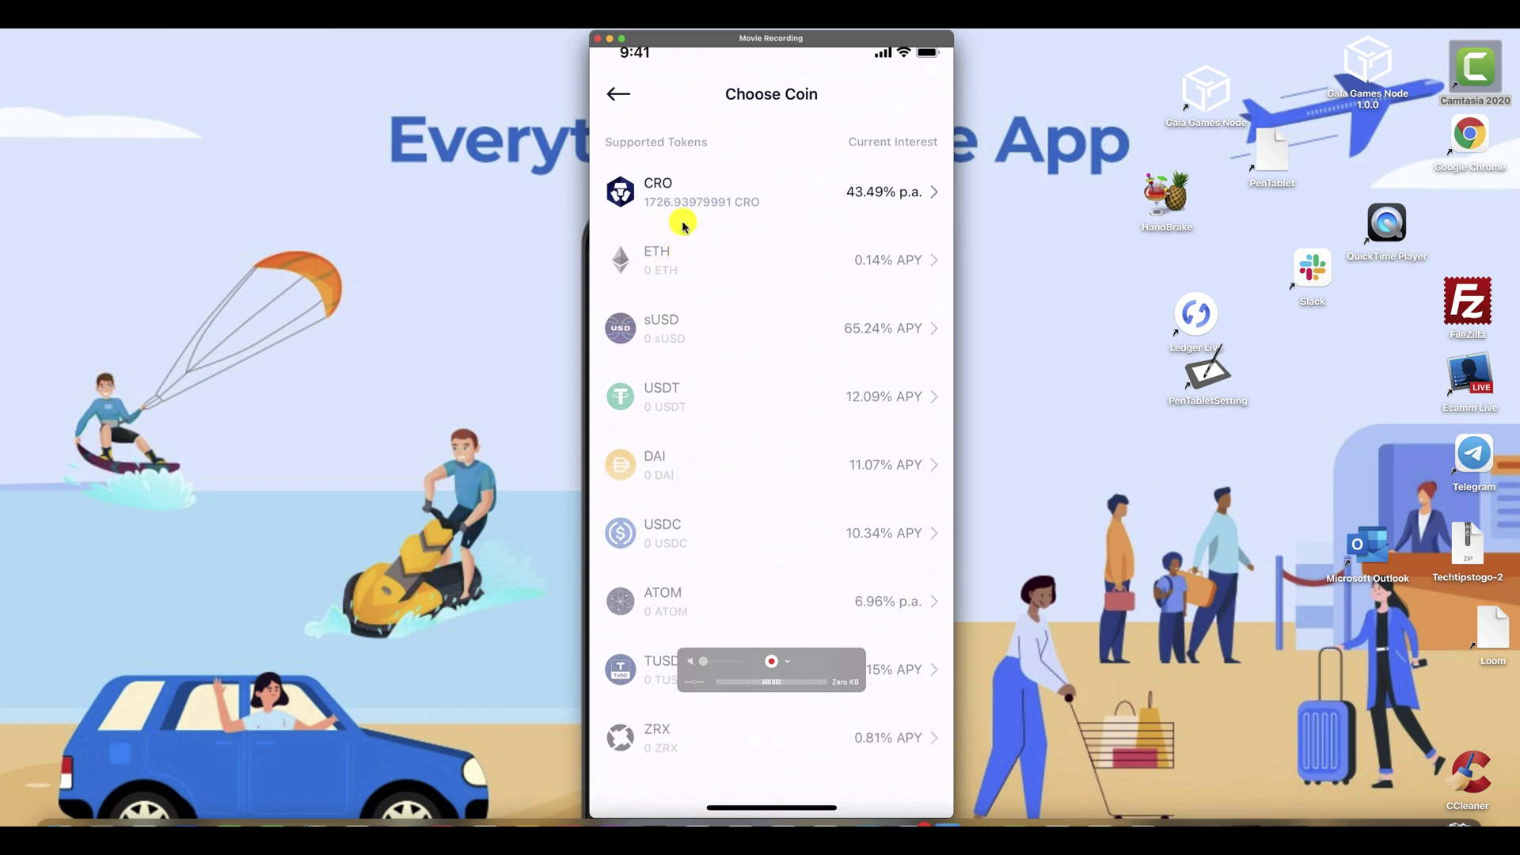
Step: Start Earning in DeFi Earn and choose CRO to reach the Stake CRO screen
left_click(682, 225)
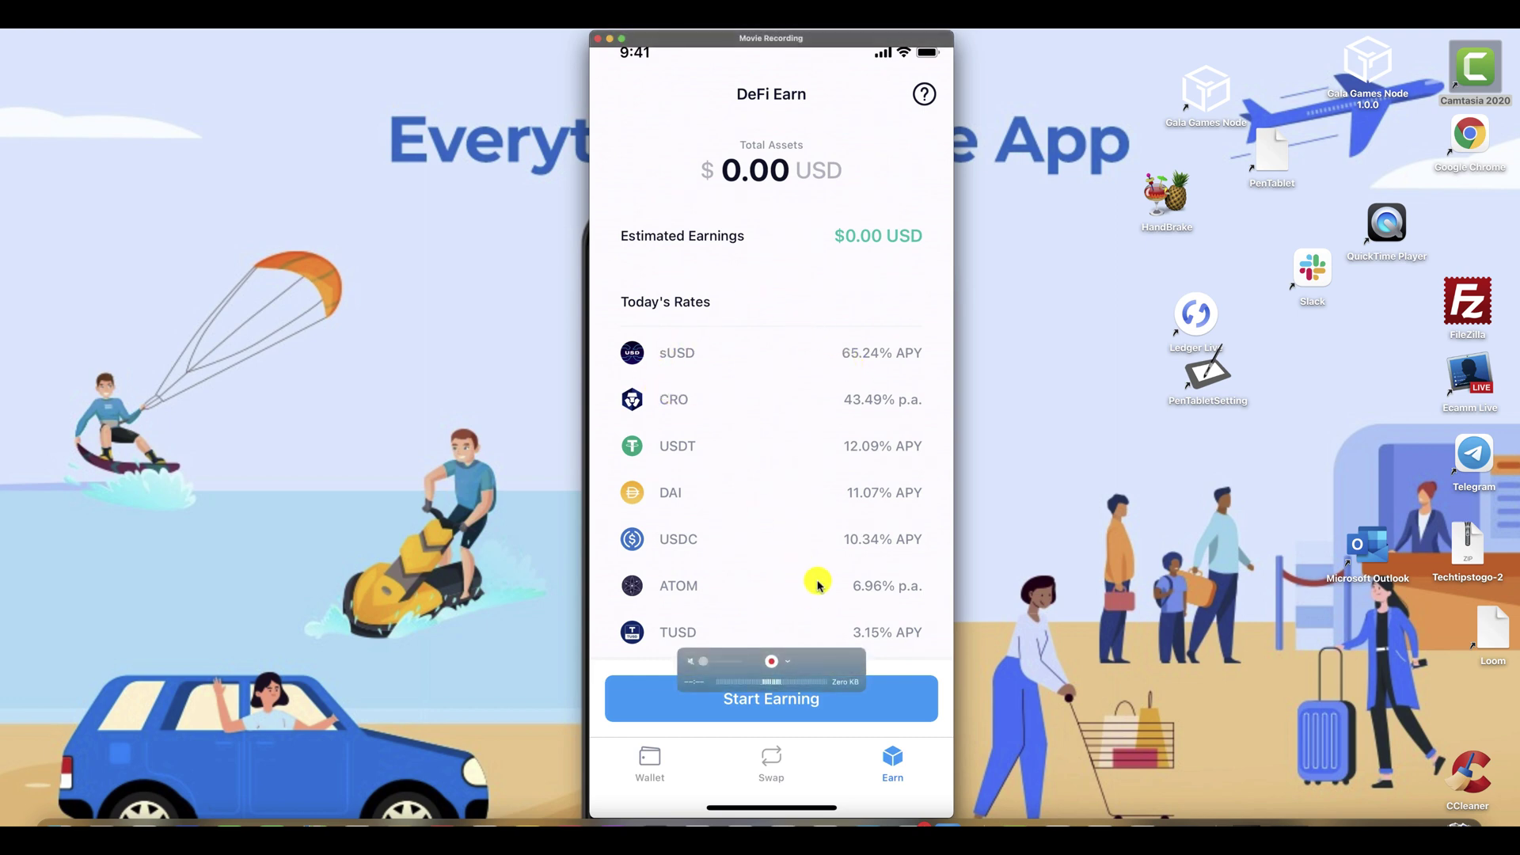
left_click(756, 717)
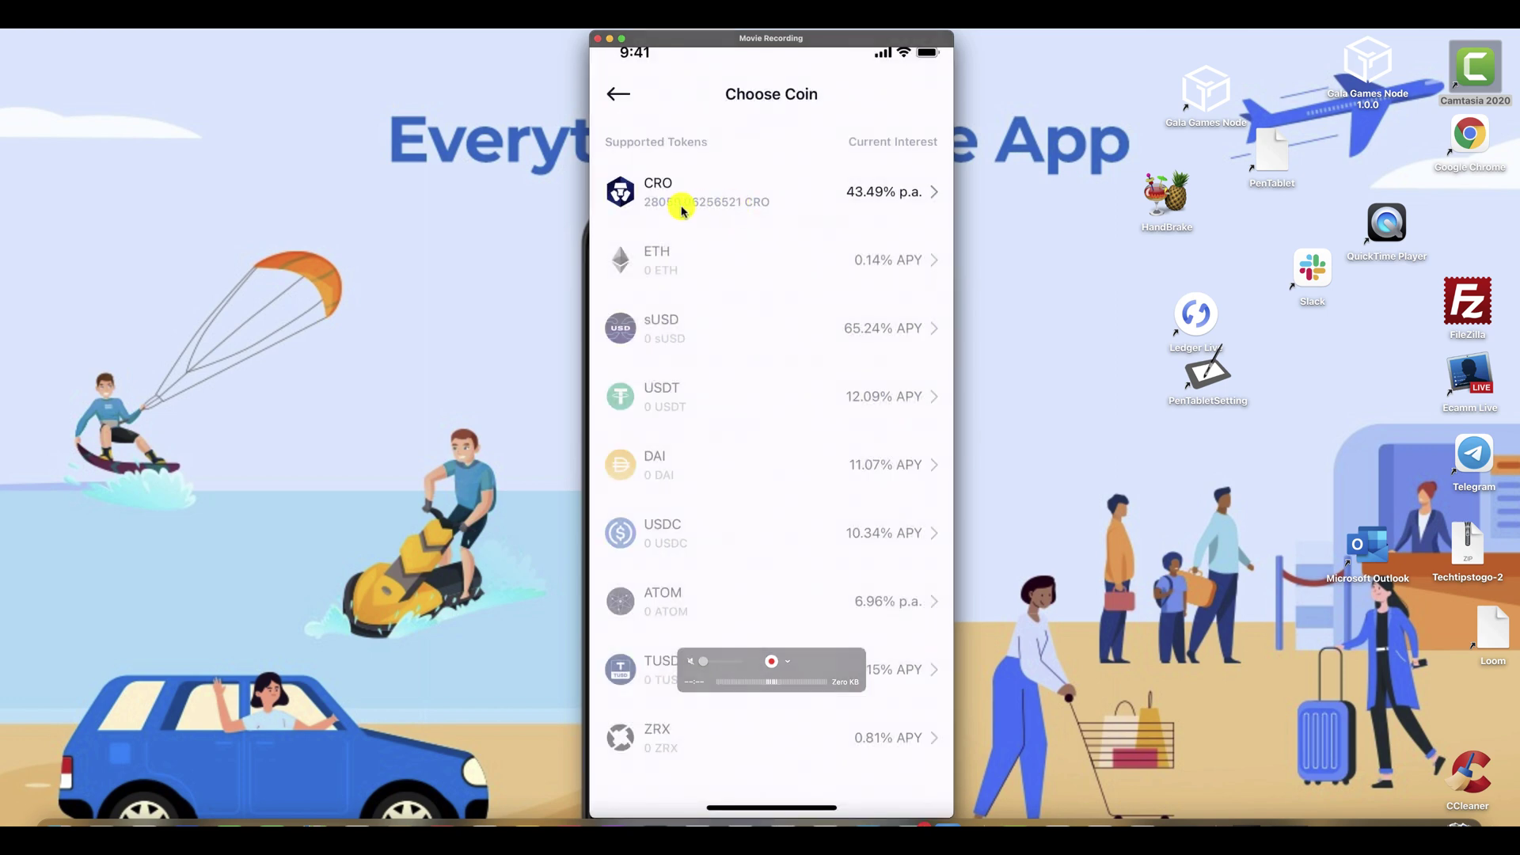
left_click(704, 204)
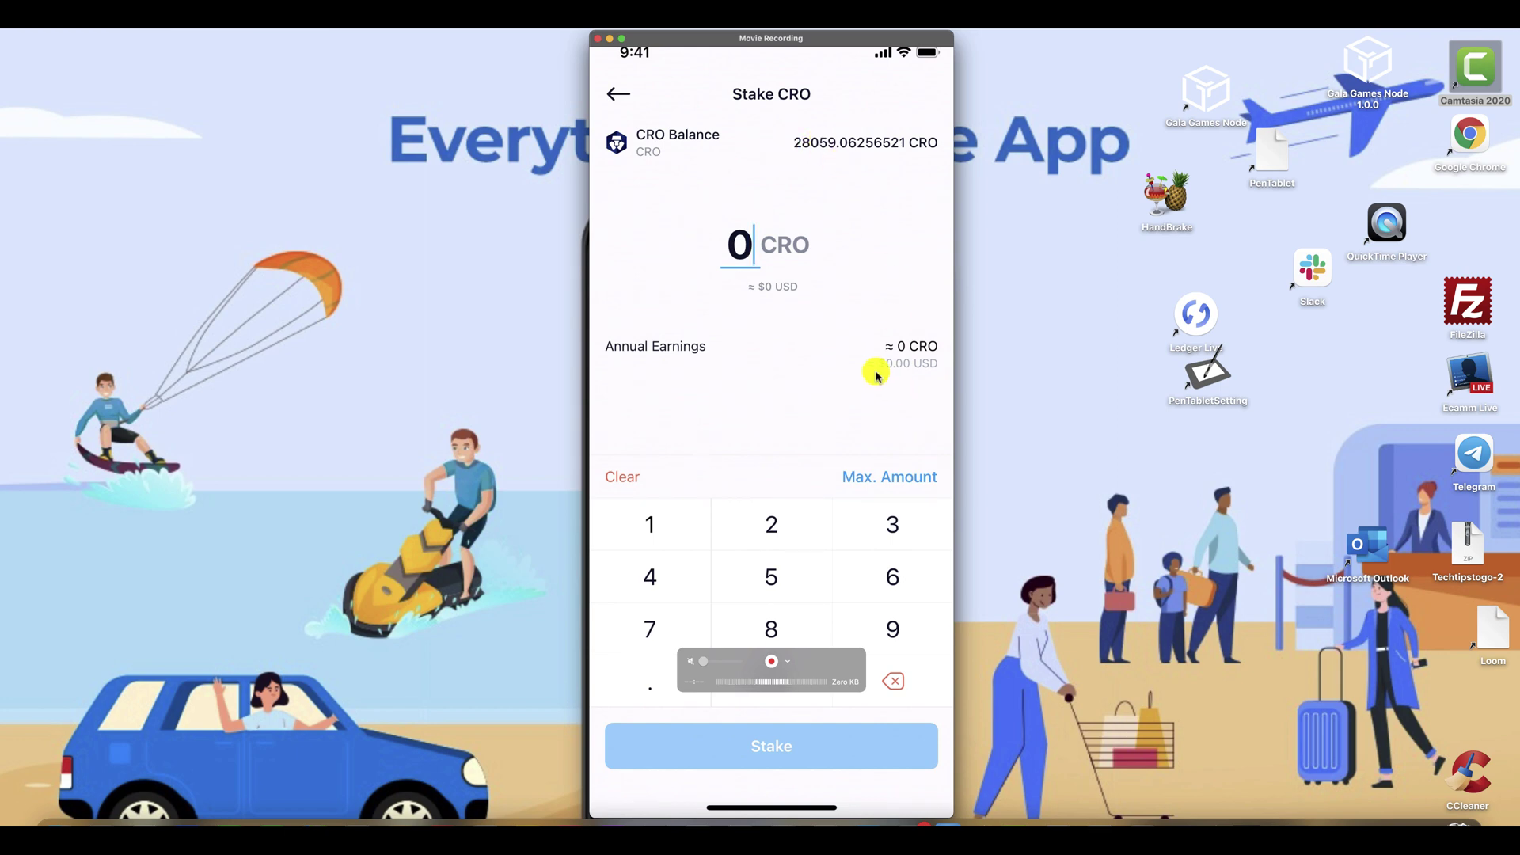
Step: Set the maximum 28059.06236521 CRO stake with validator New Shepard and open its confirmation
left_click(871, 485)
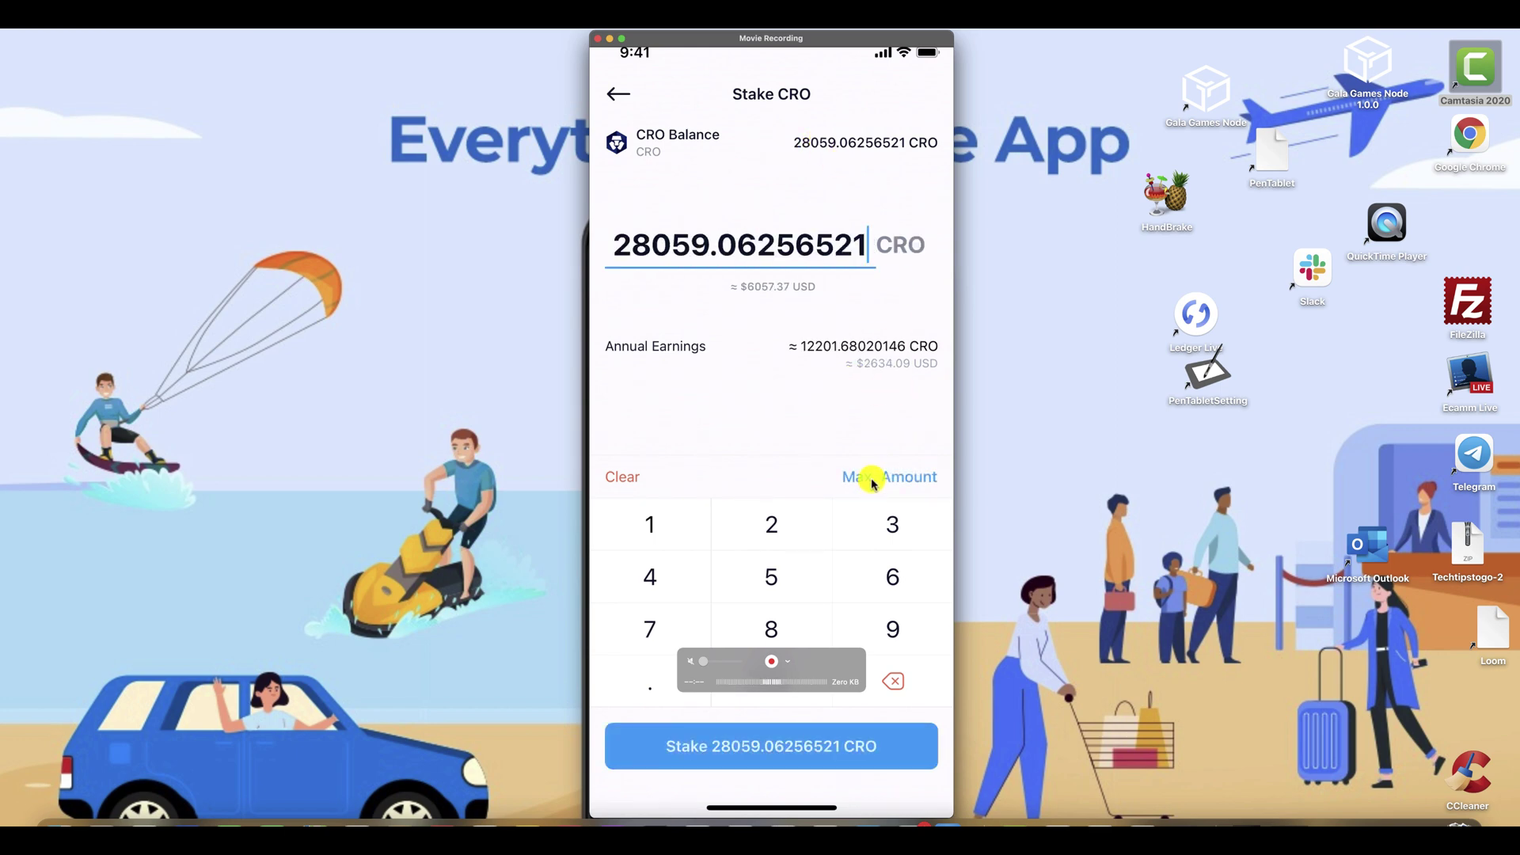
left_click(774, 756)
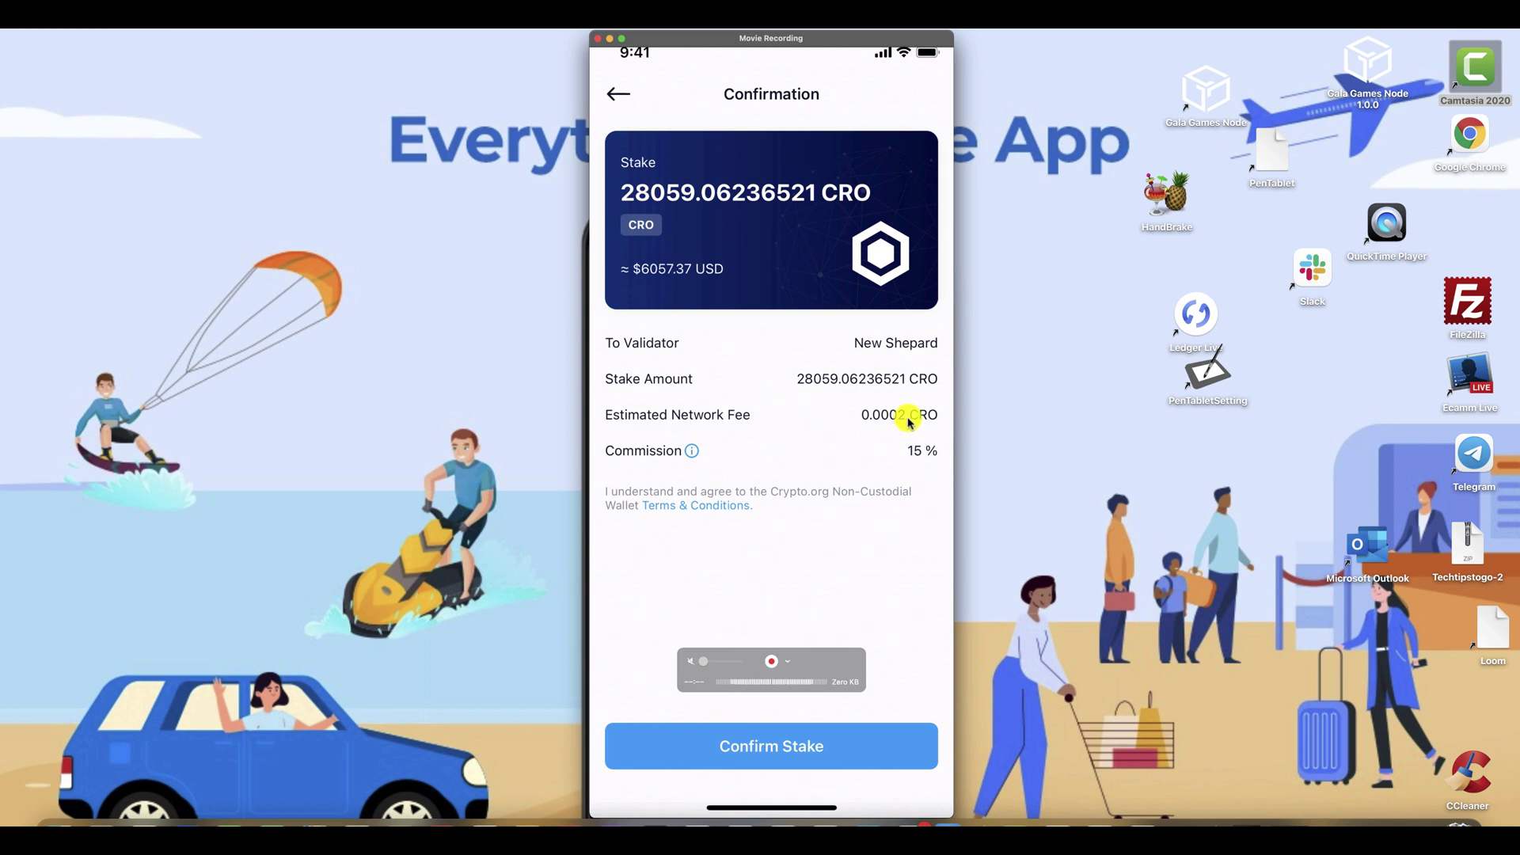
Step: Confirm the 28059.06236521 CRO stake, bringing up the 28-day unbonding notice
mouse_move(908, 412)
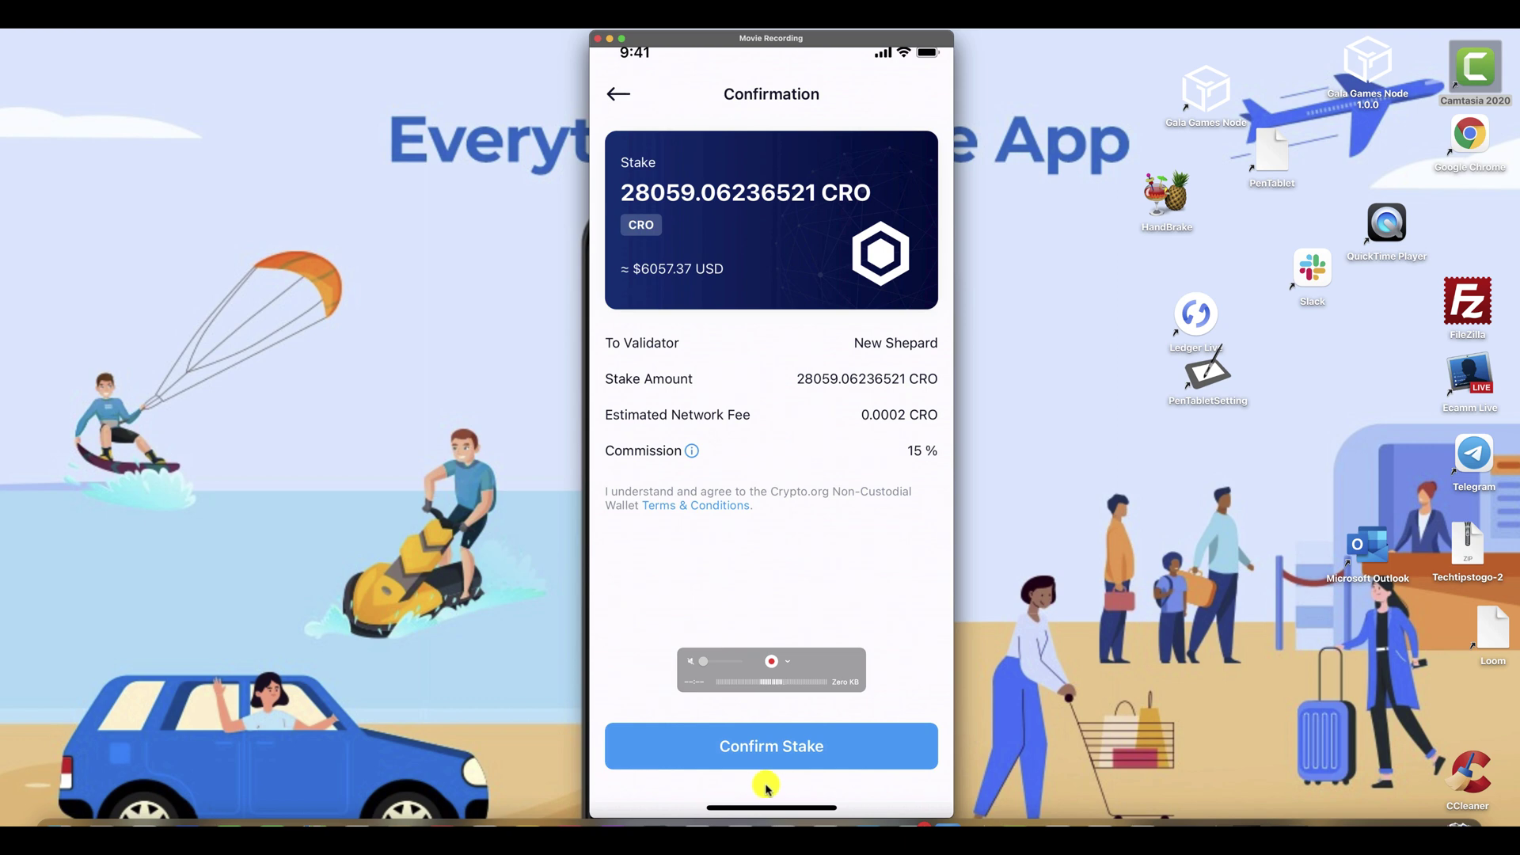
left_click(763, 756)
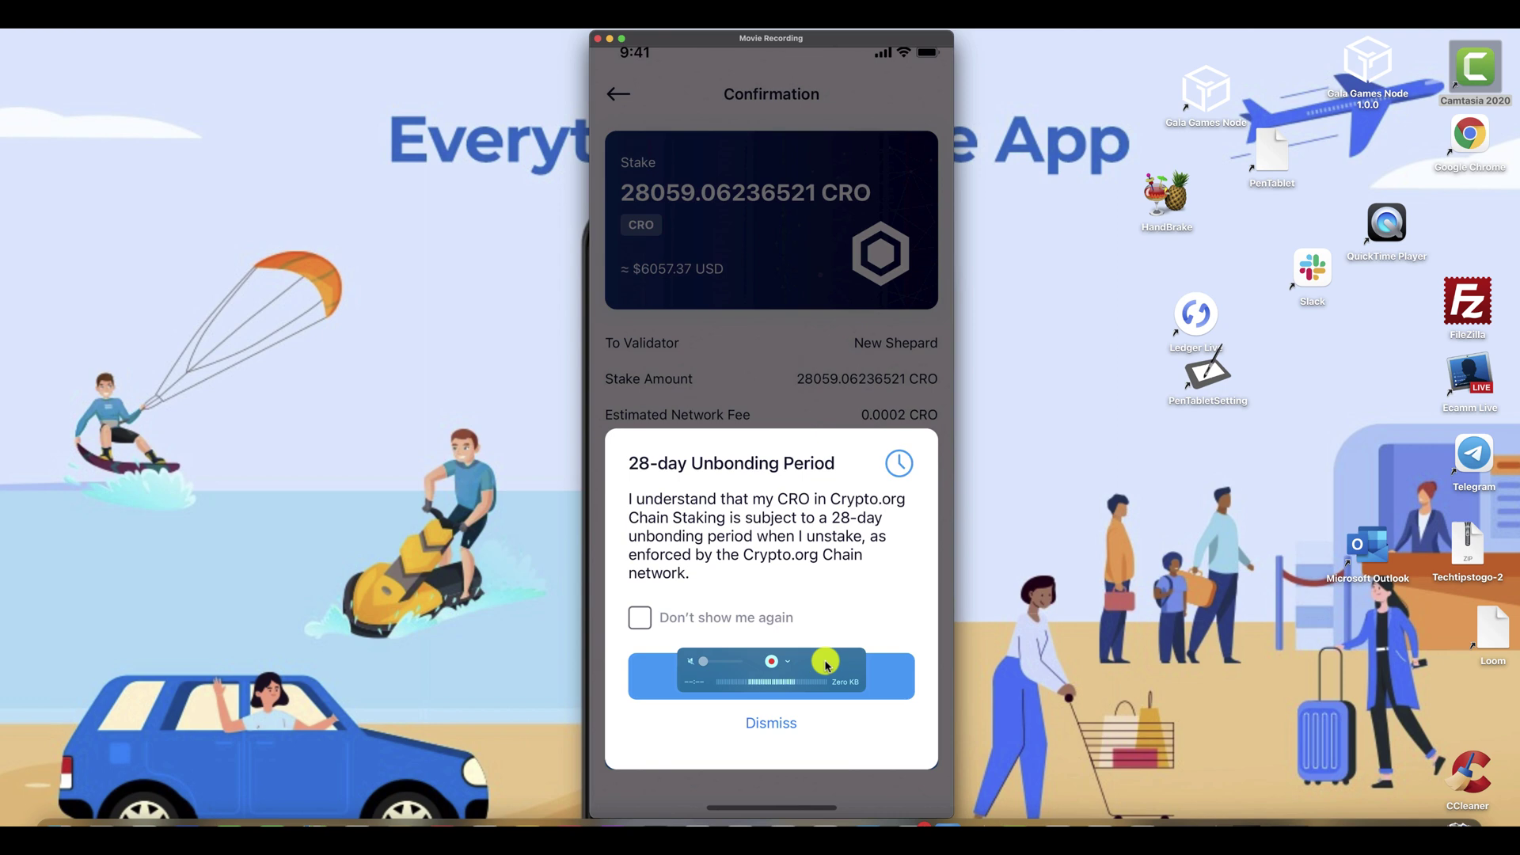
Step: Accept the 28-day unbonding period so the full CRO stake is submitted
left_click(870, 681)
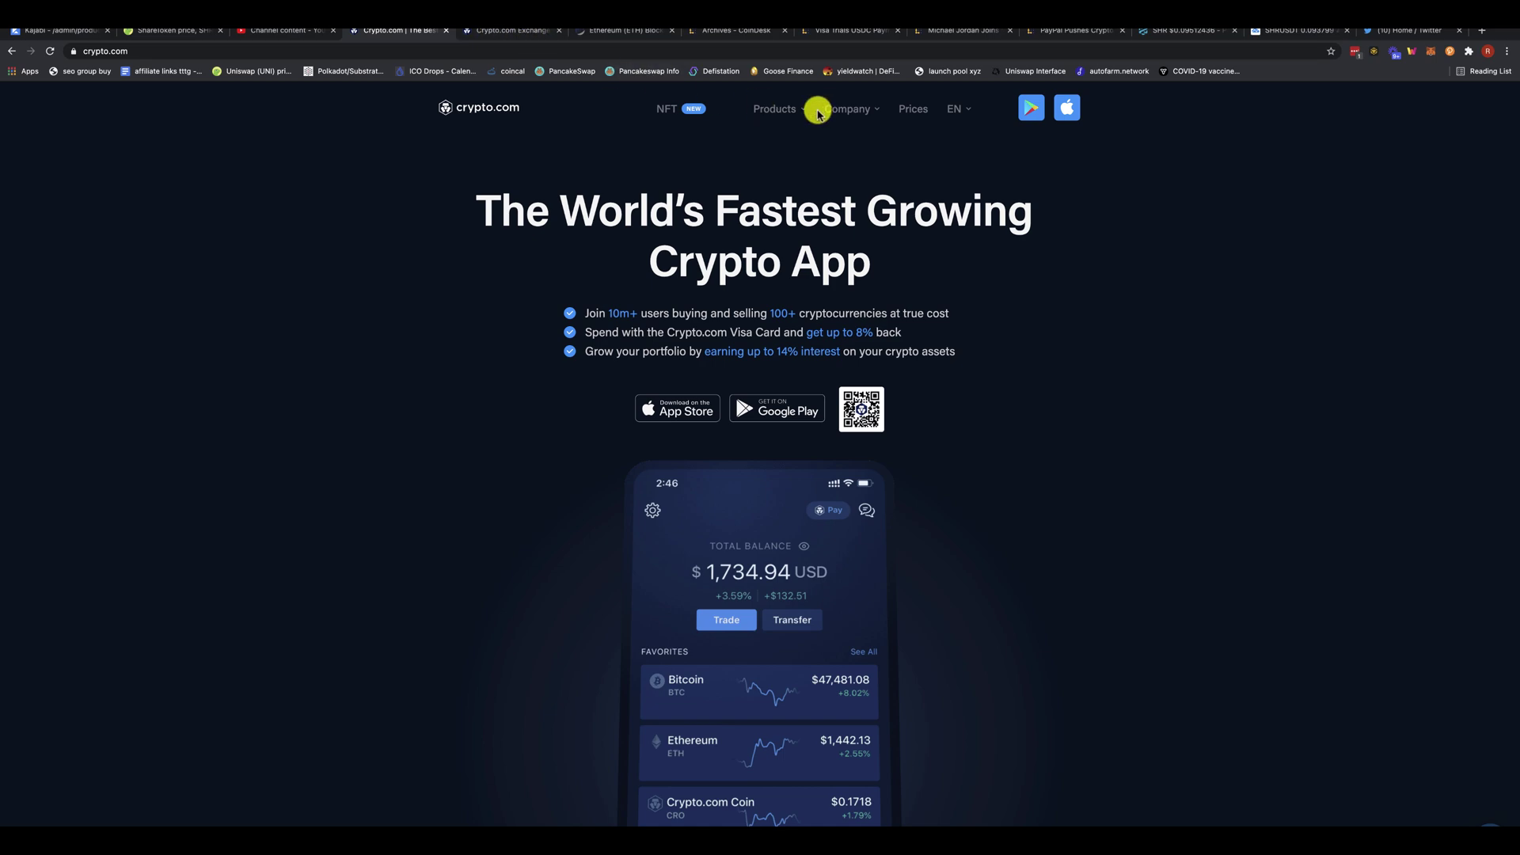
Step: On the Exchange Spot Wallet, start a CRO withdrawal to the Crypto.com App, then close it unsent
left_click(496, 35)
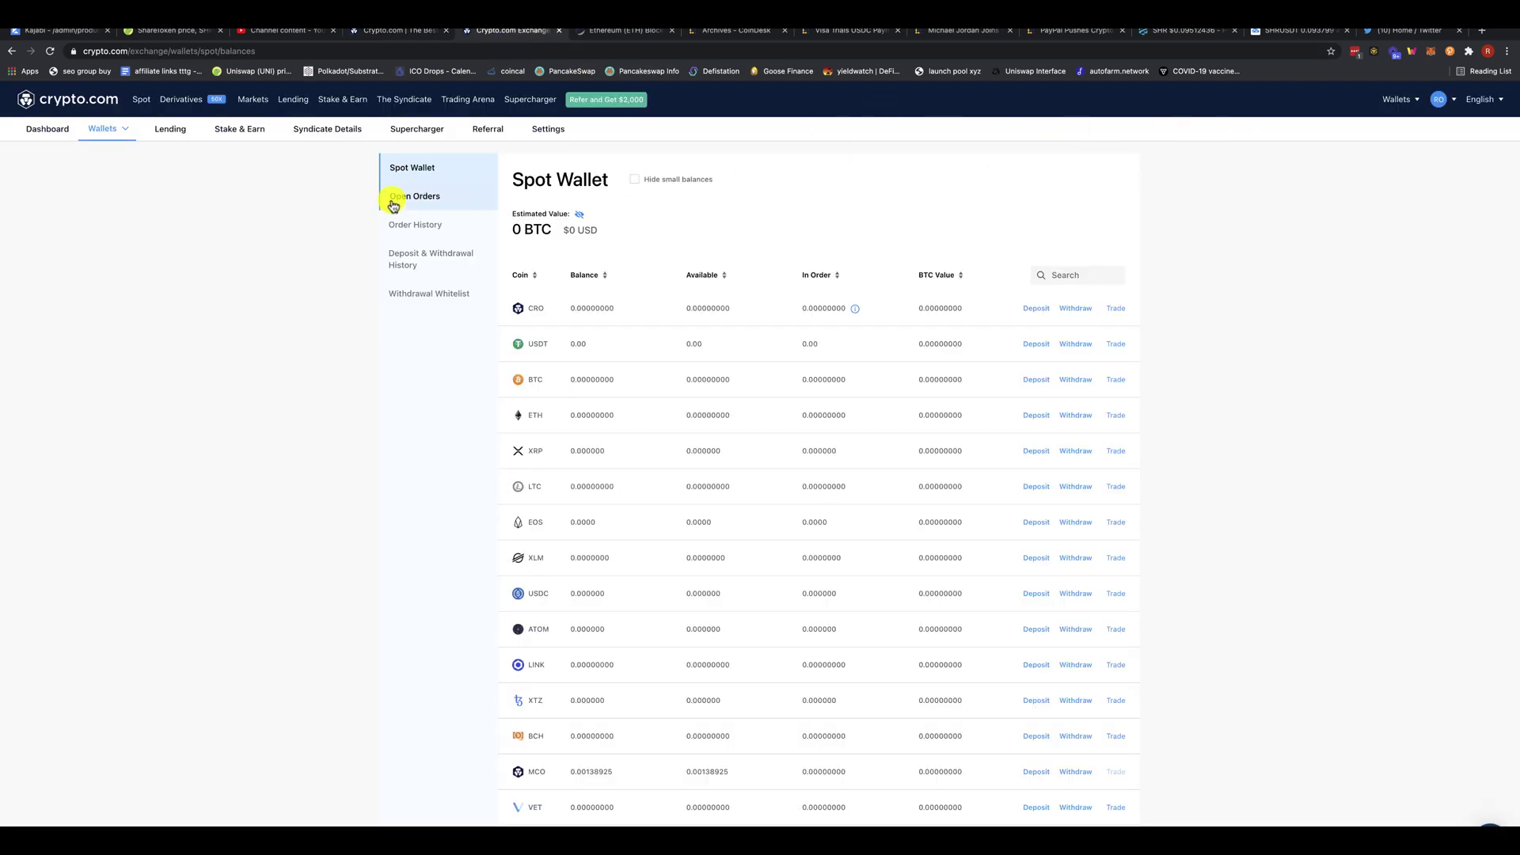
mouse_move(120, 133)
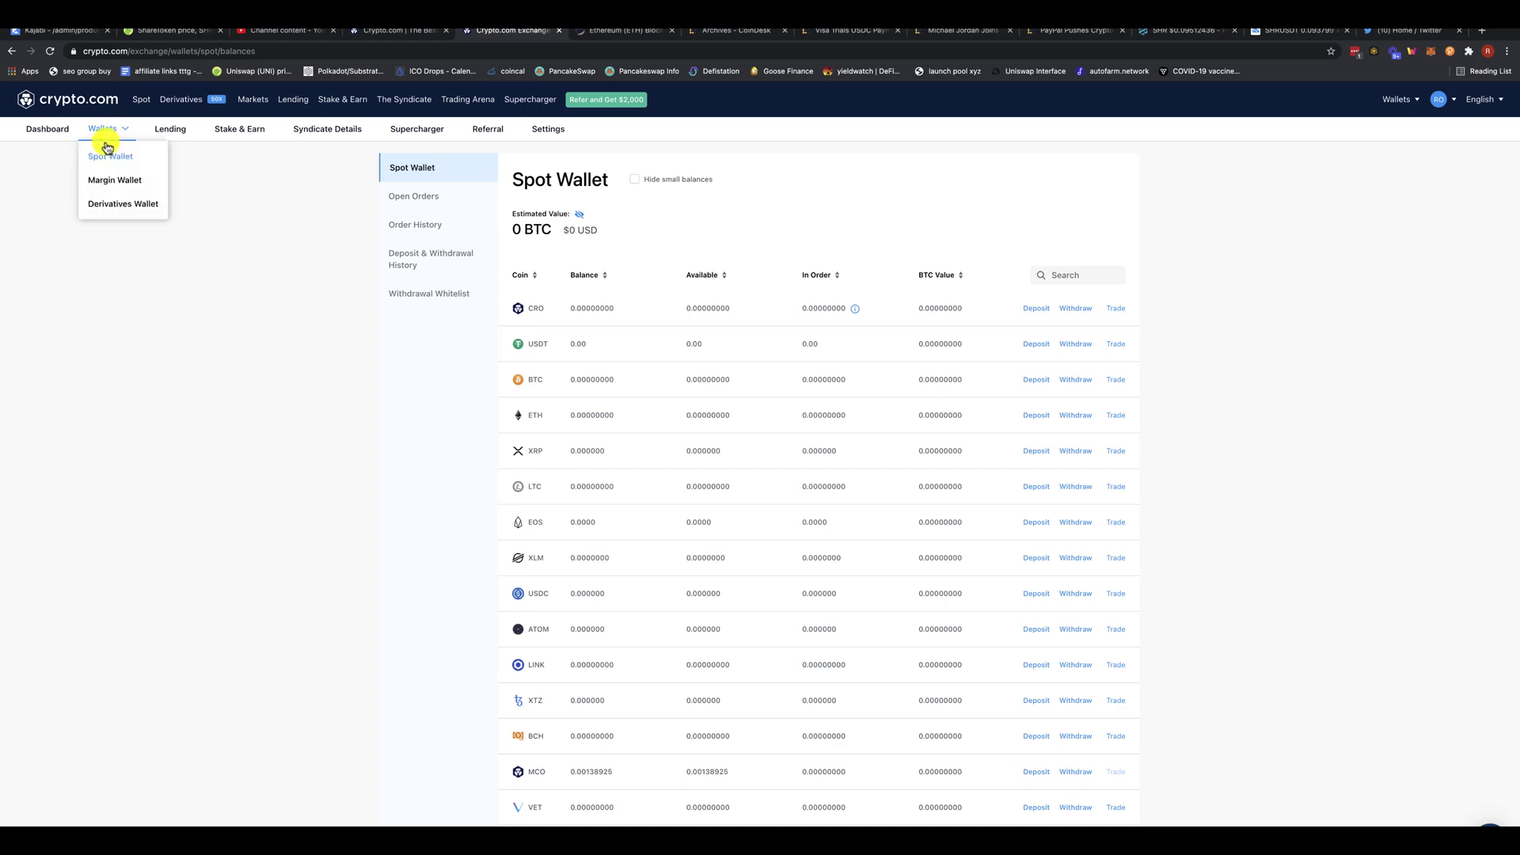
left_click(1074, 309)
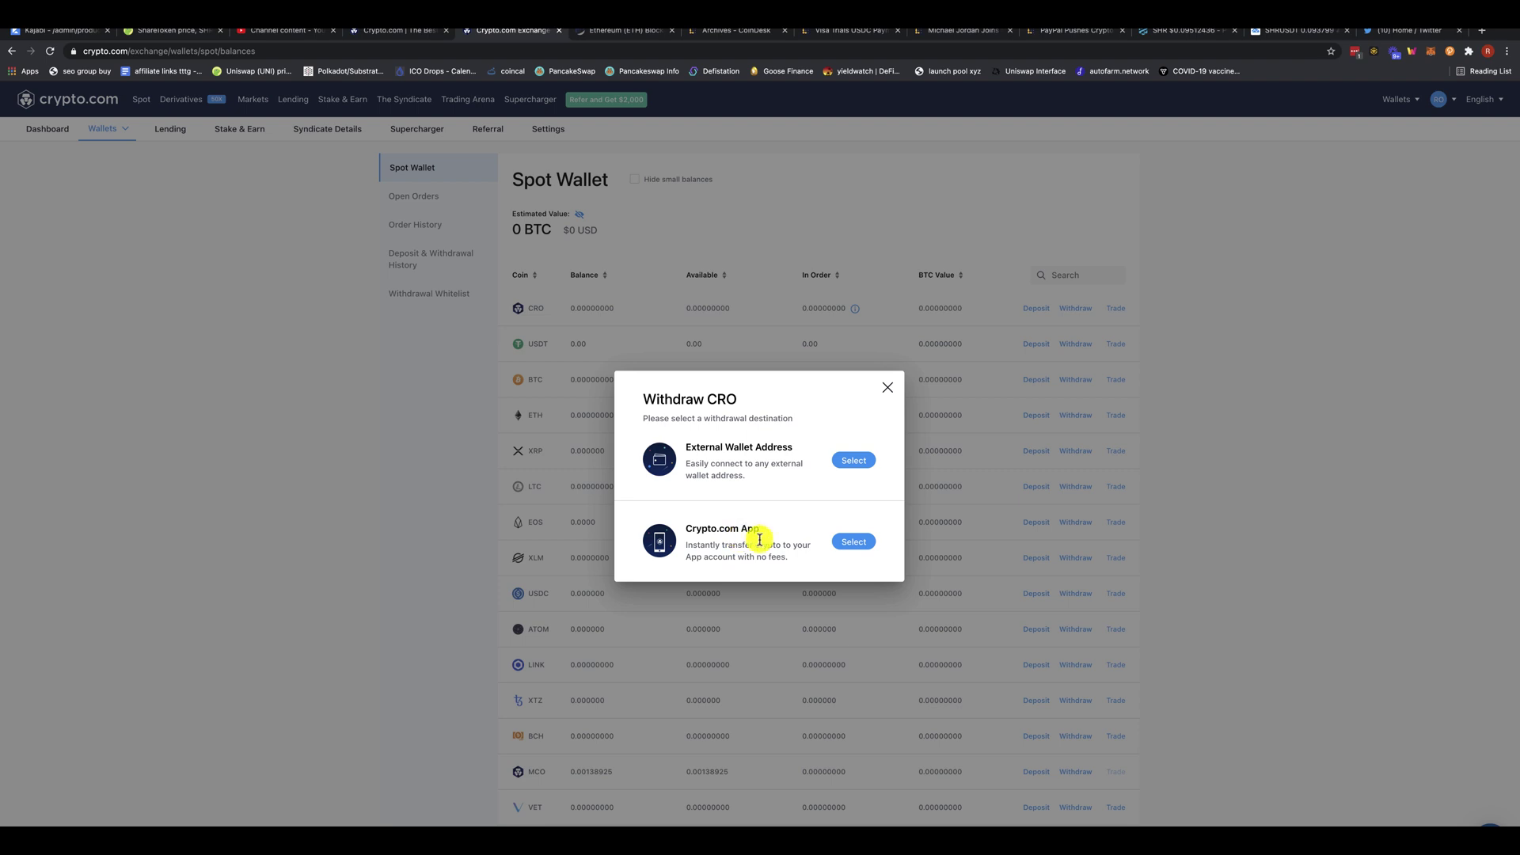
left_click(841, 543)
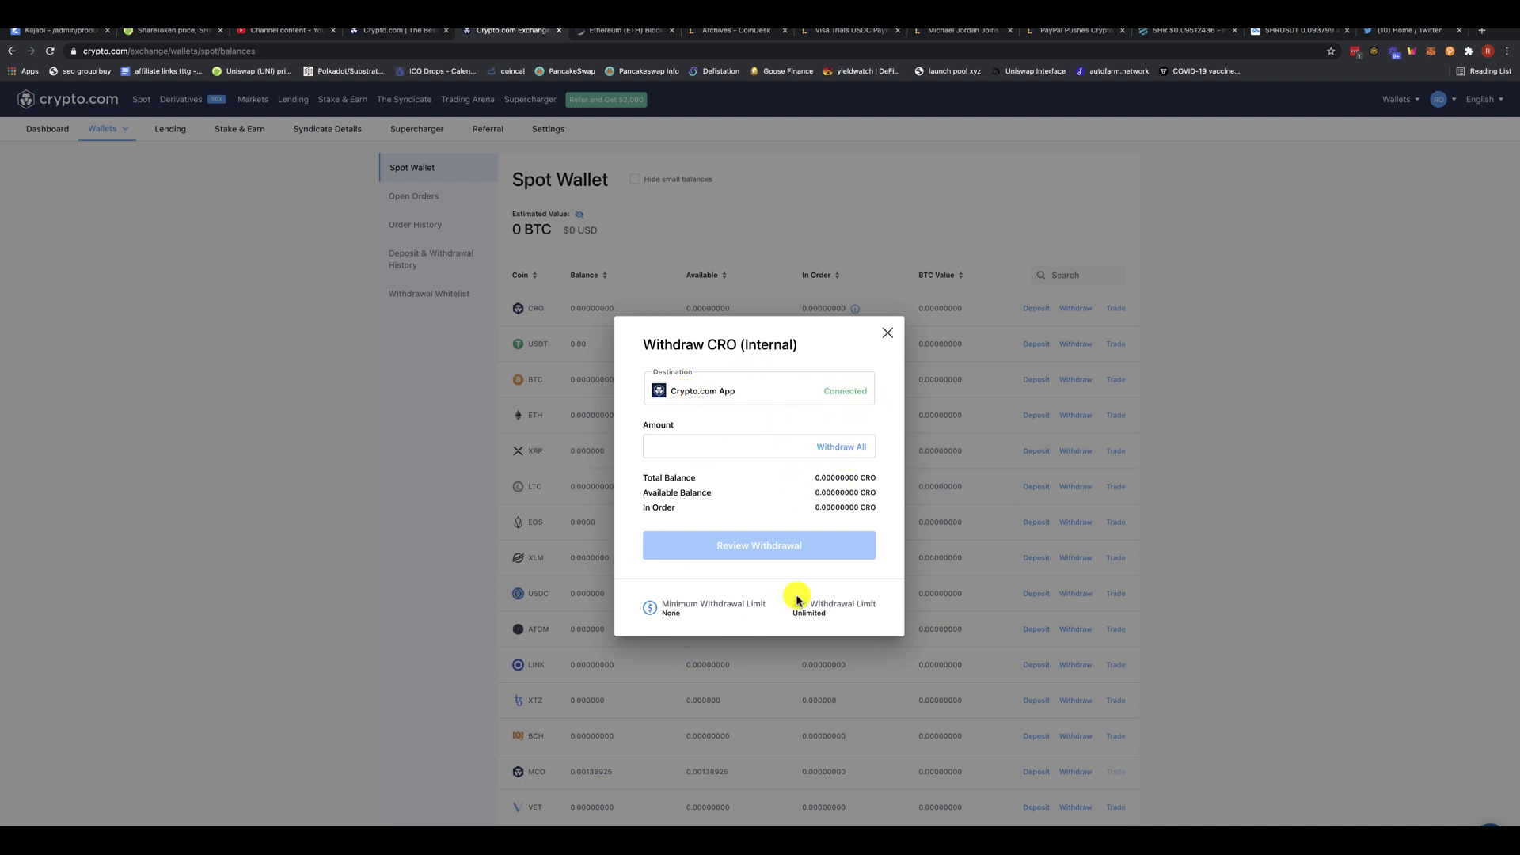
left_click(886, 334)
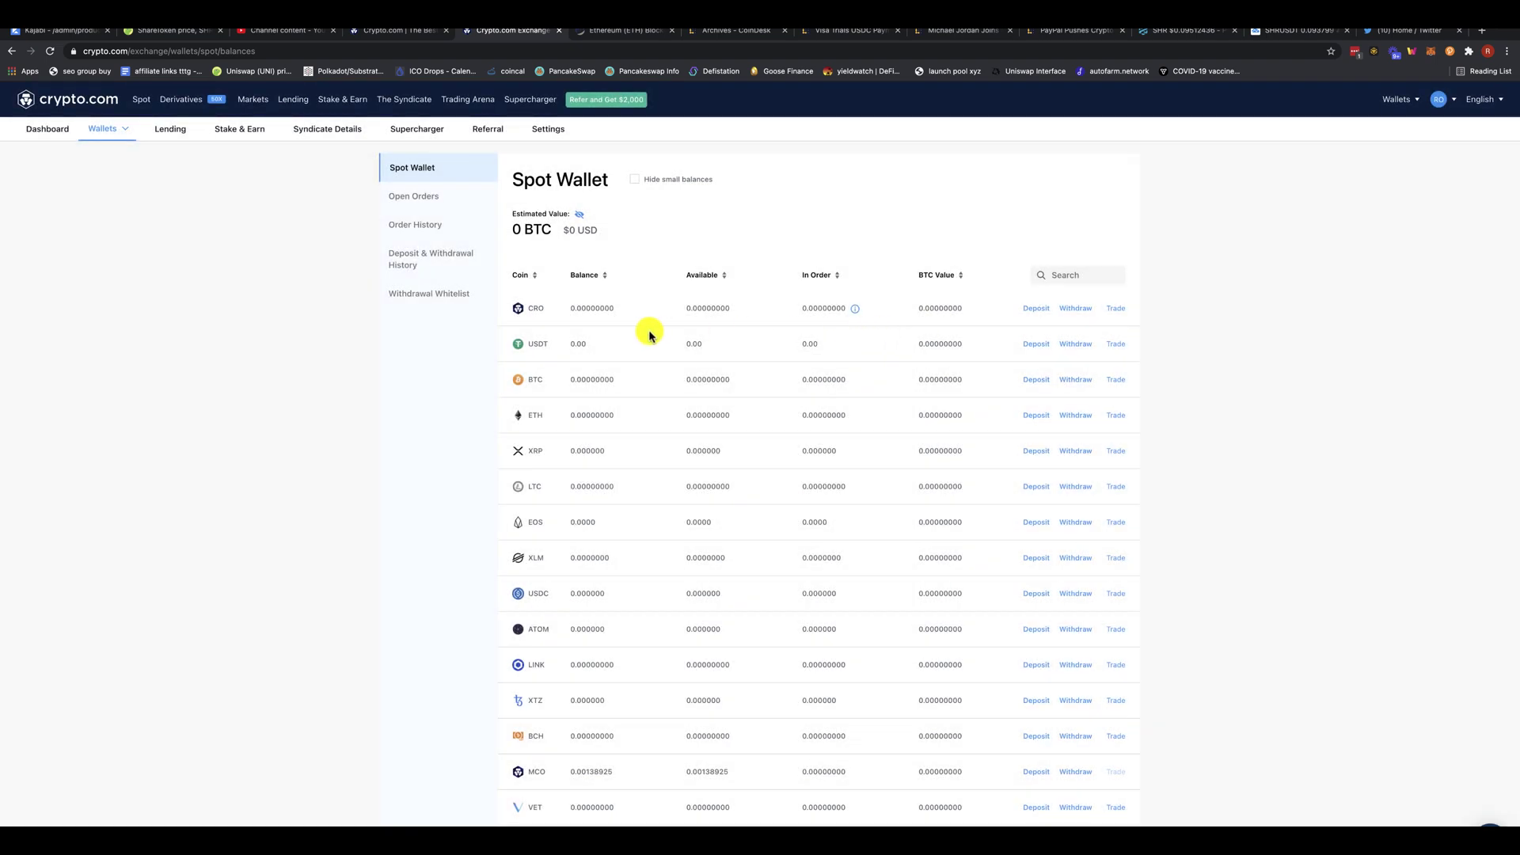